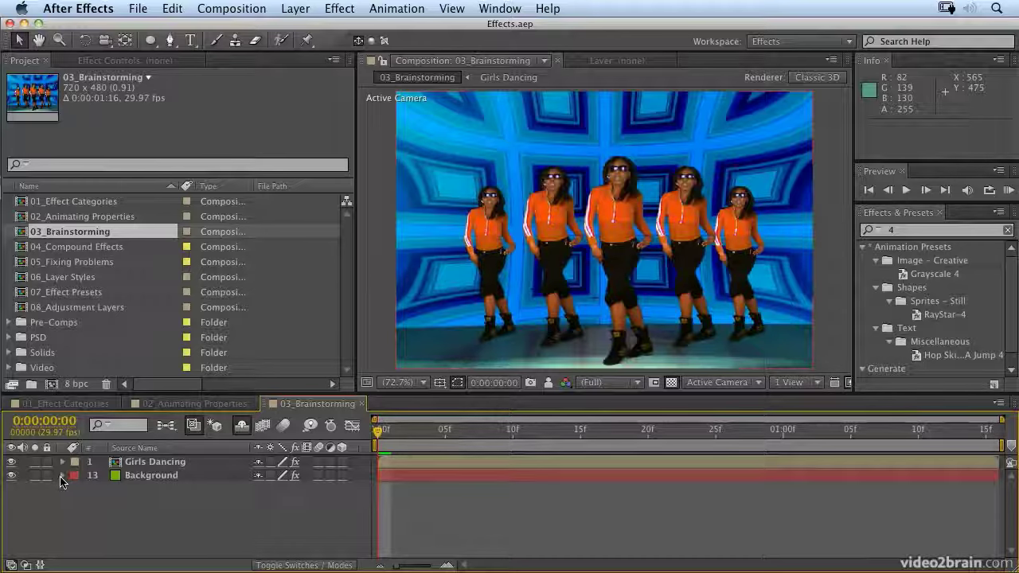
Step: Solo Fractal Noise on the Background layer so all its other effects are disabled
{"action": "left_click", "coordinate": [131, 476]}
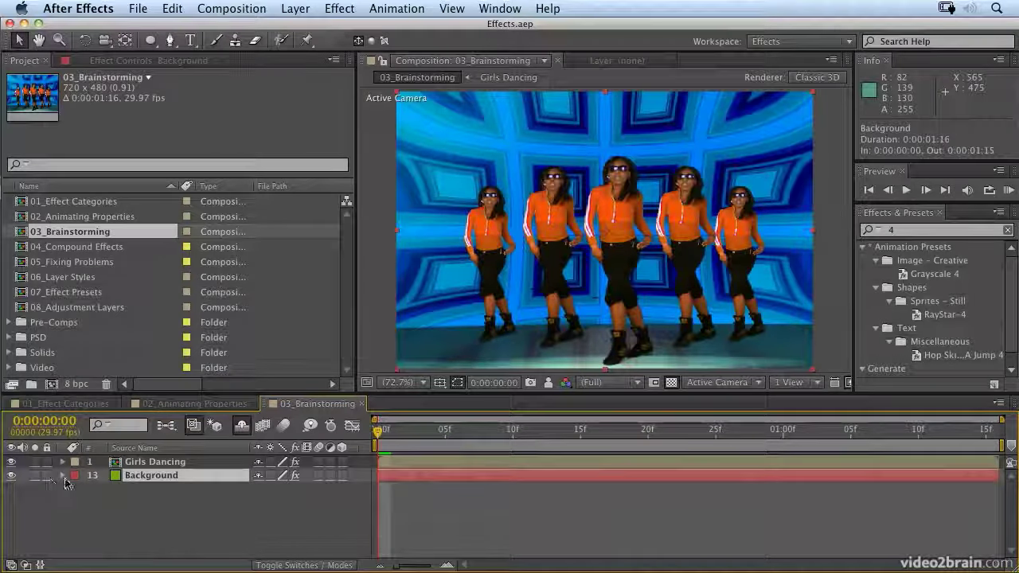
{"action": "key", "text": "e"}
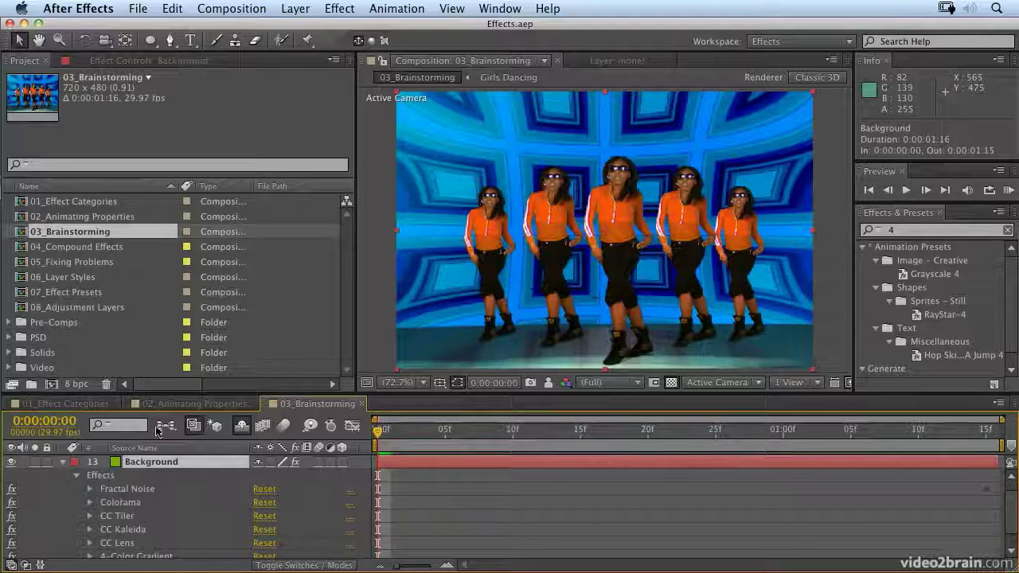
{"action": "left_click", "coordinate": [125, 490]}
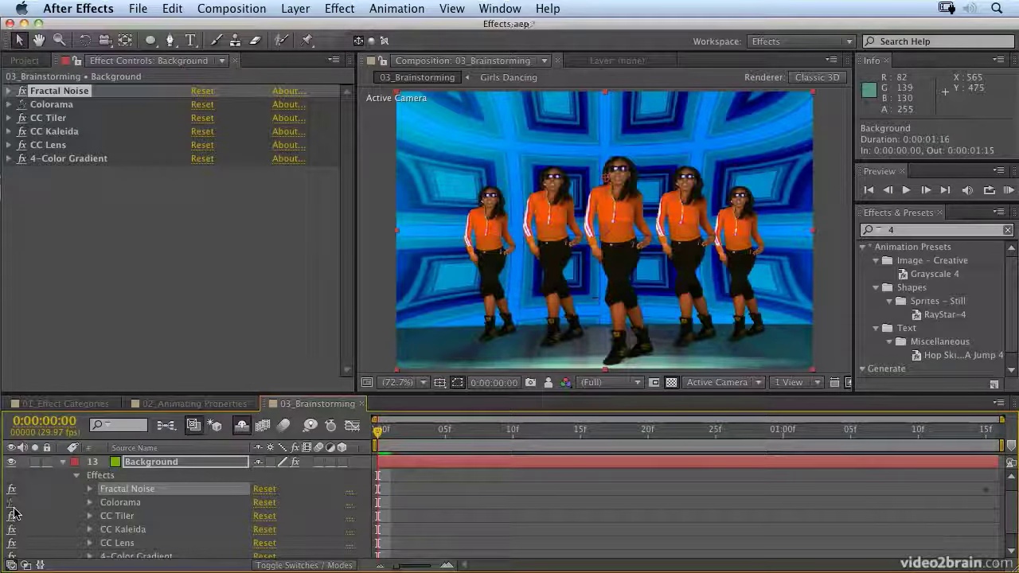
{"action": "left_click", "coordinate": [11, 555]}
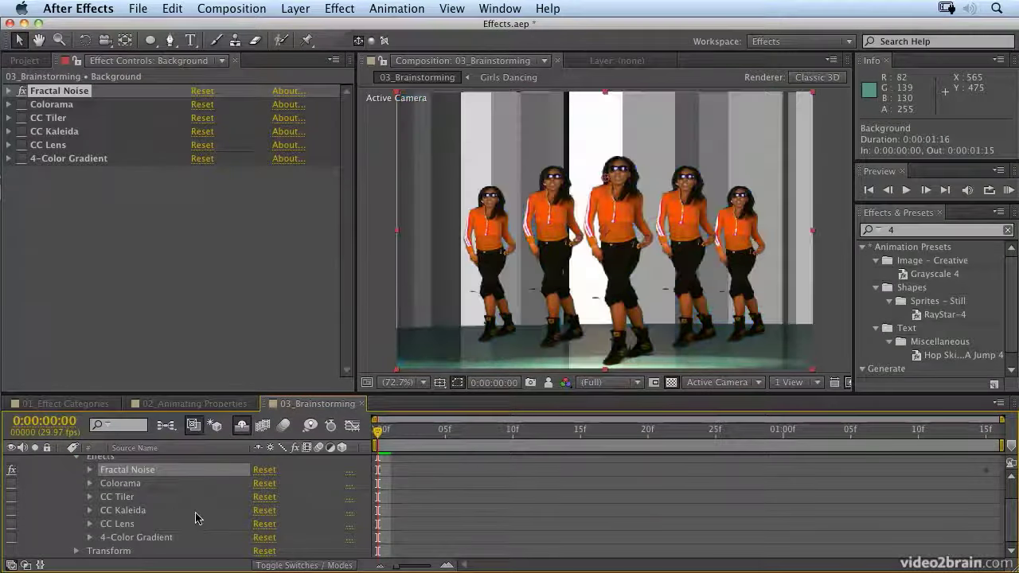
{"action": "scroll", "coordinate": [193, 518], "scroll_direction": "up", "scroll_amount": 3}
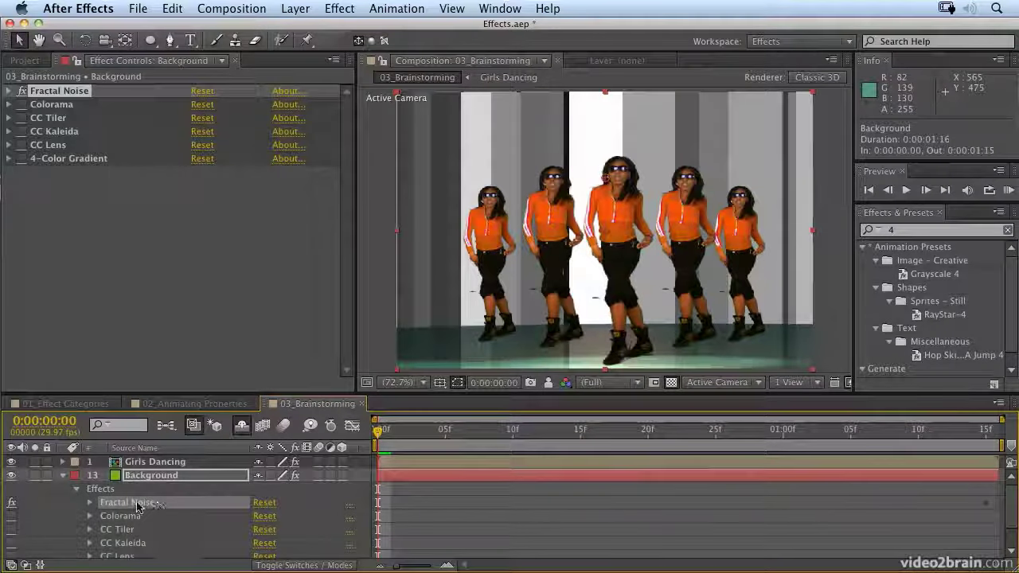
Step: Brainstorm the Fractal Noise settings and play all nine variation previews
{"action": "left_click", "coordinate": [310, 427]}
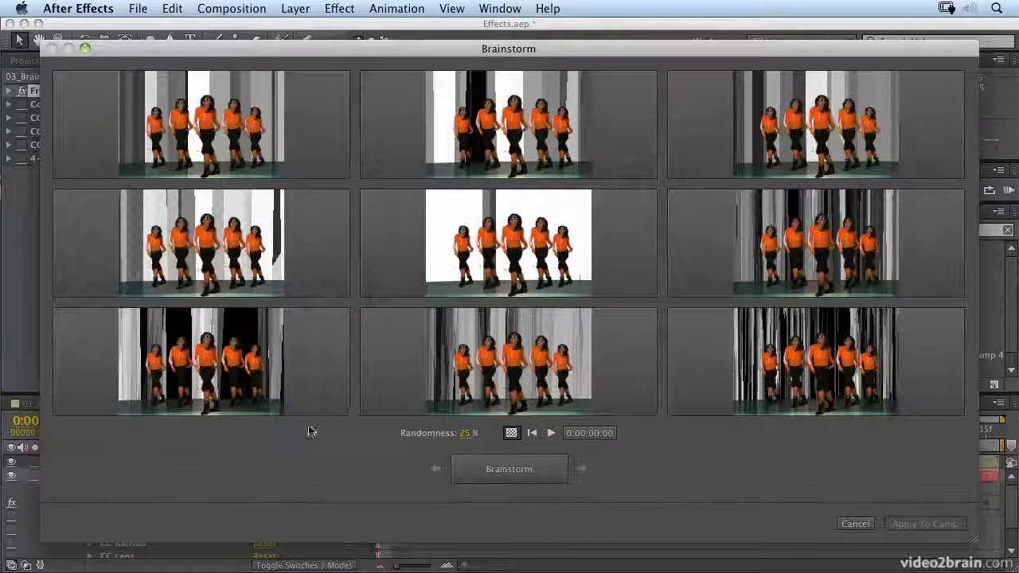
{"action": "mouse_move", "coordinate": [305, 388]}
{"action": "mouse_move", "coordinate": [544, 140]}
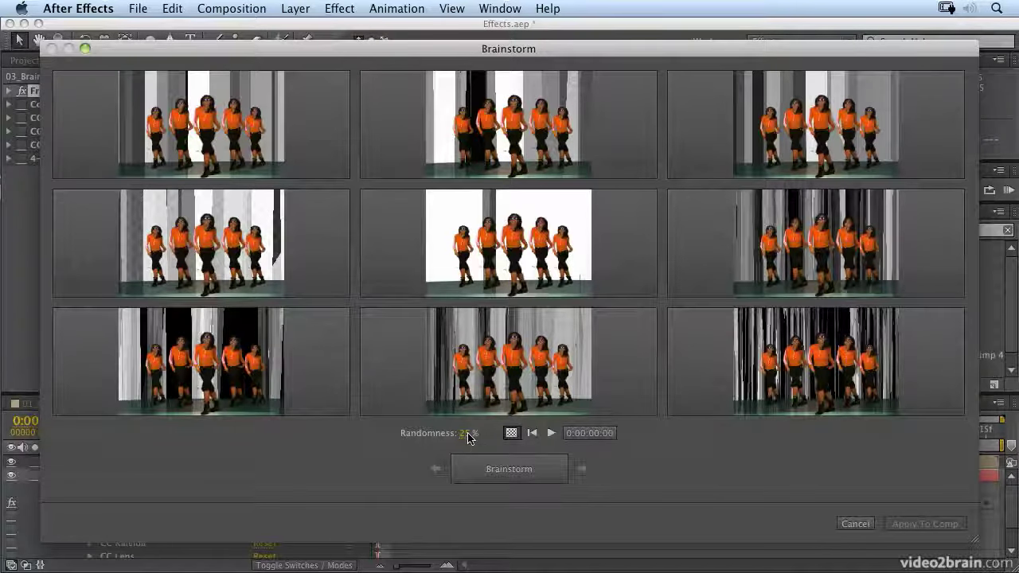
{"action": "left_click", "coordinate": [550, 435]}
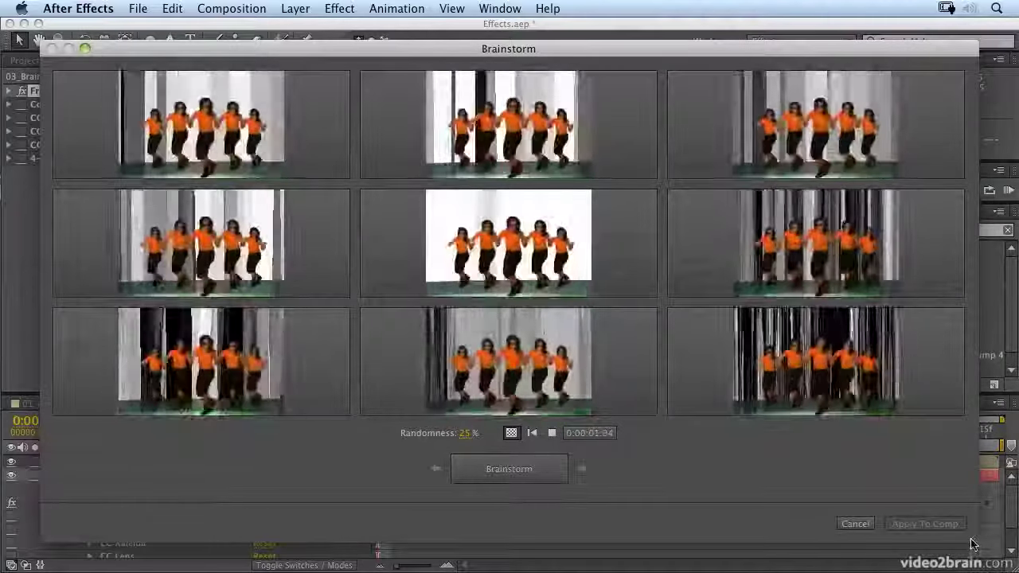
Step: Enlarge the Brainstorm window slightly, then maximize and restore the right-middle variation
{"action": "left_click_drag", "start_coordinate": [981, 545], "coordinate": [985, 554]}
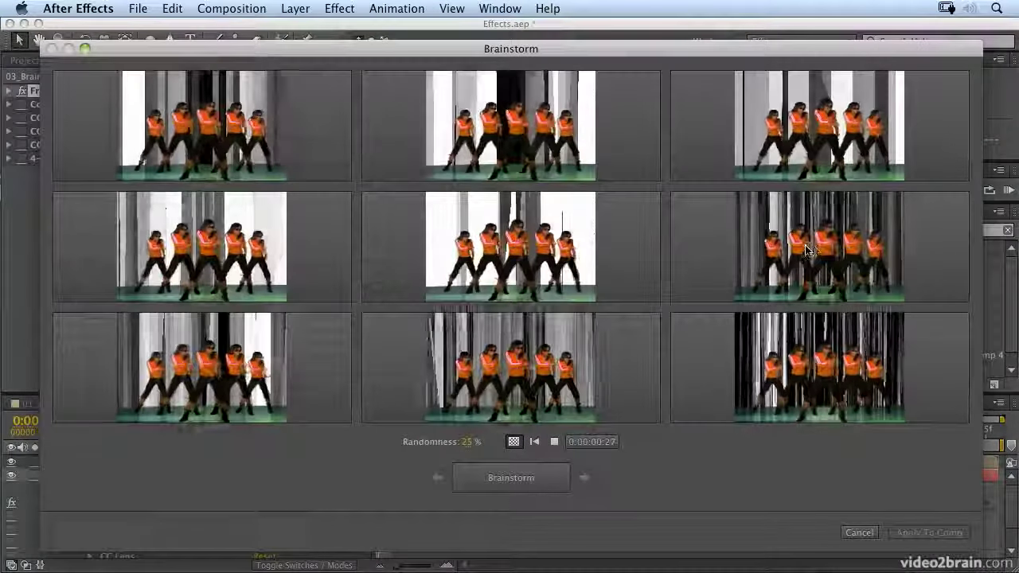
{"action": "mouse_move", "coordinate": [872, 279]}
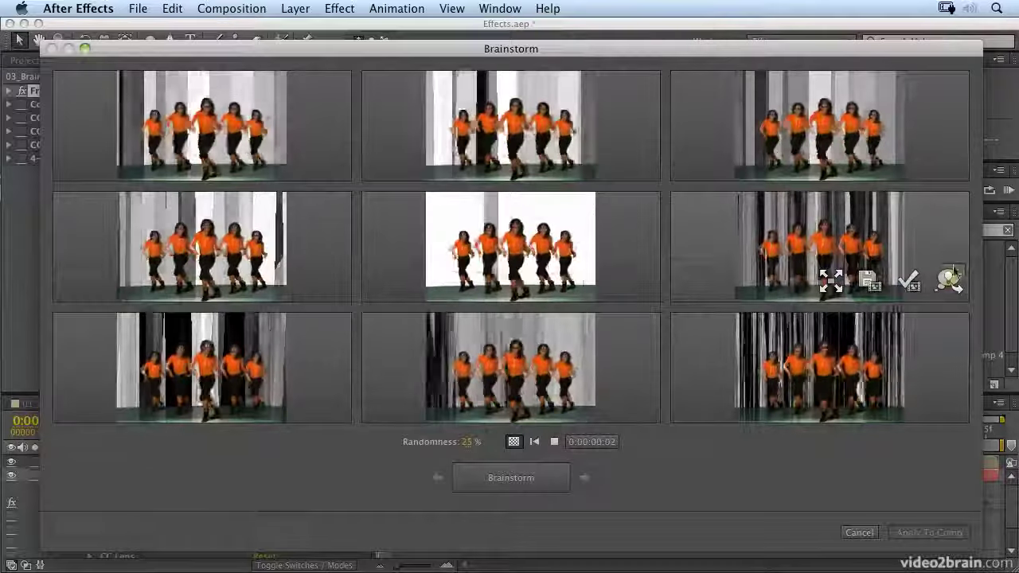
{"action": "left_click", "coordinate": [830, 280]}
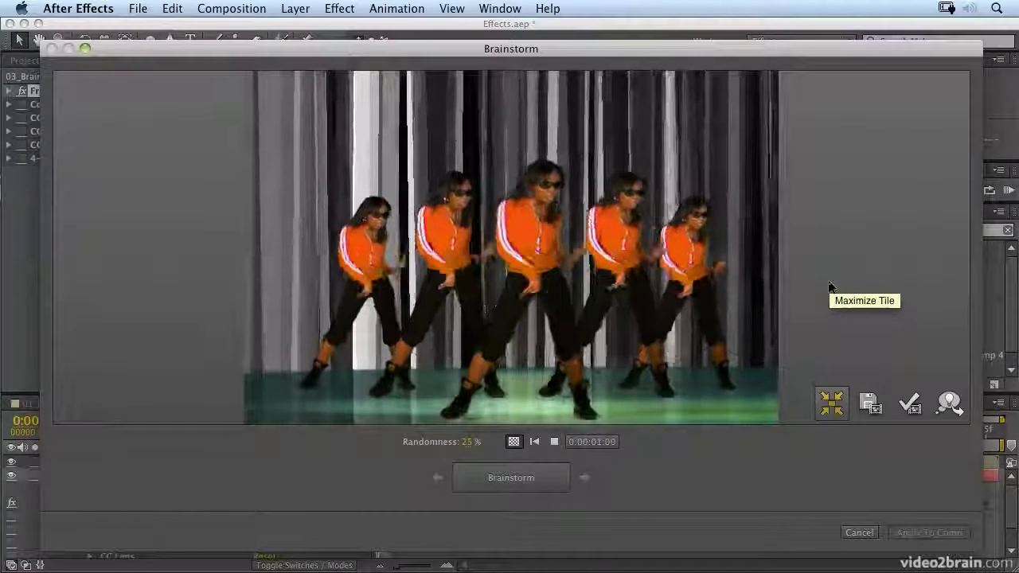
{"action": "left_click", "coordinate": [830, 408]}
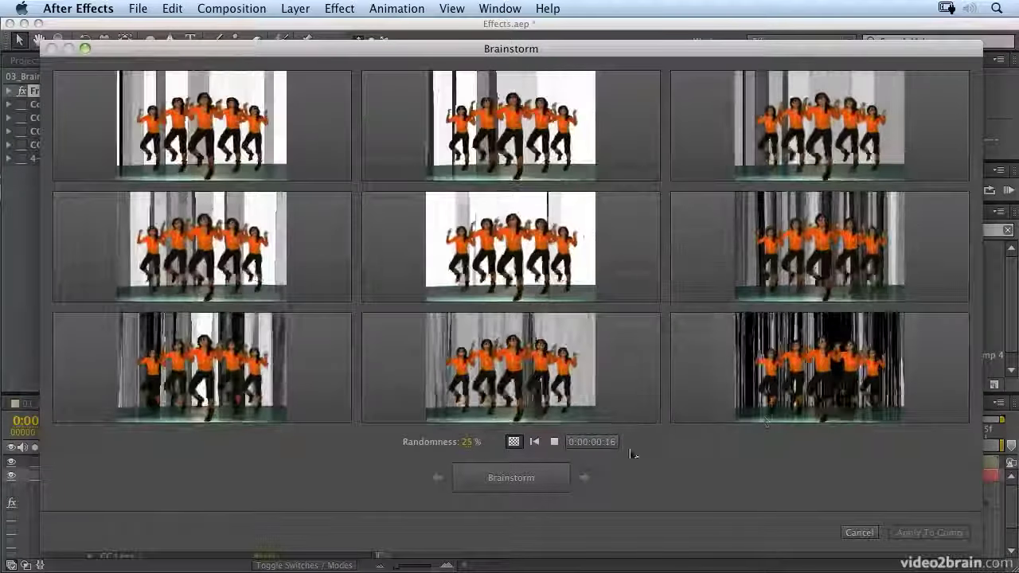
Step: Set Randomness to 100%, regenerate, and maximize the wavy black-and-white left-middle variation
{"action": "left_click", "coordinate": [470, 442]}
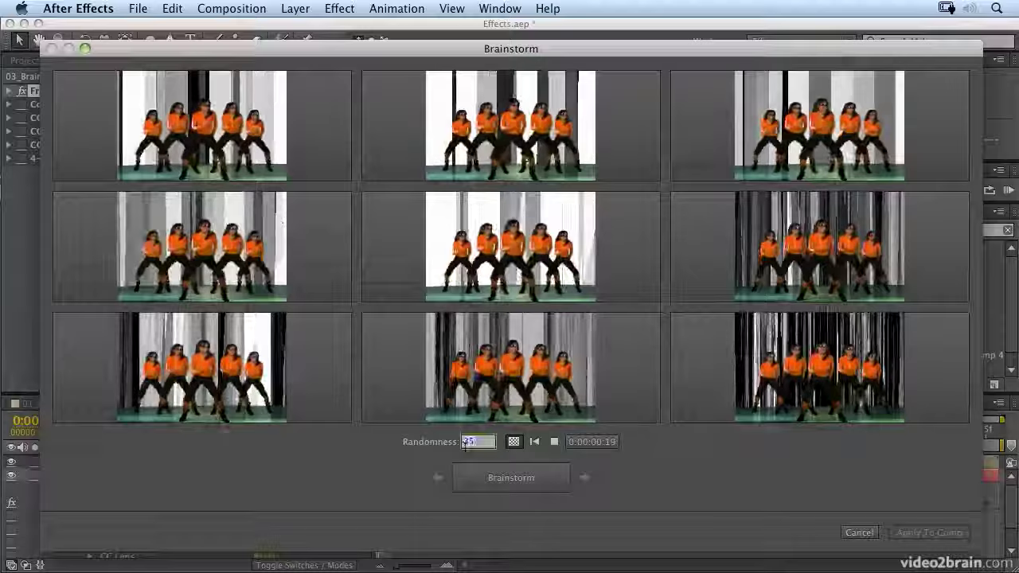
{"action": "type", "text": "100"}
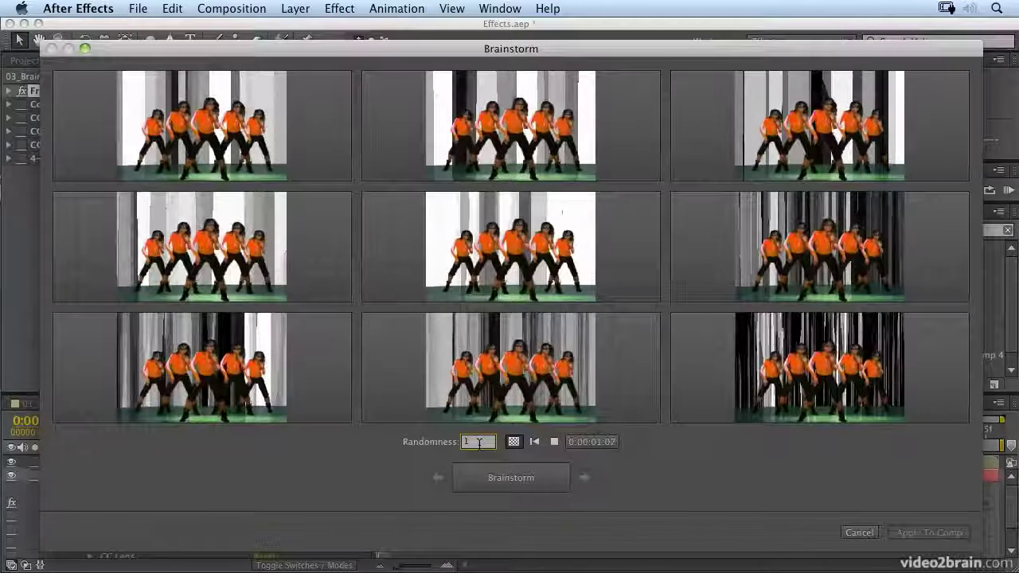
{"action": "left_click", "coordinate": [513, 484]}
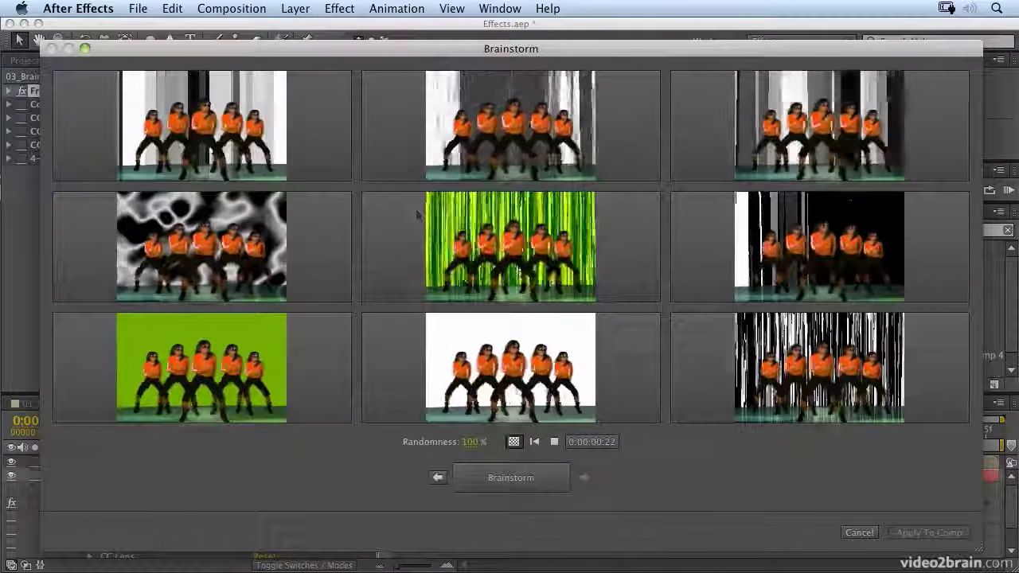
{"action": "mouse_move", "coordinate": [646, 287]}
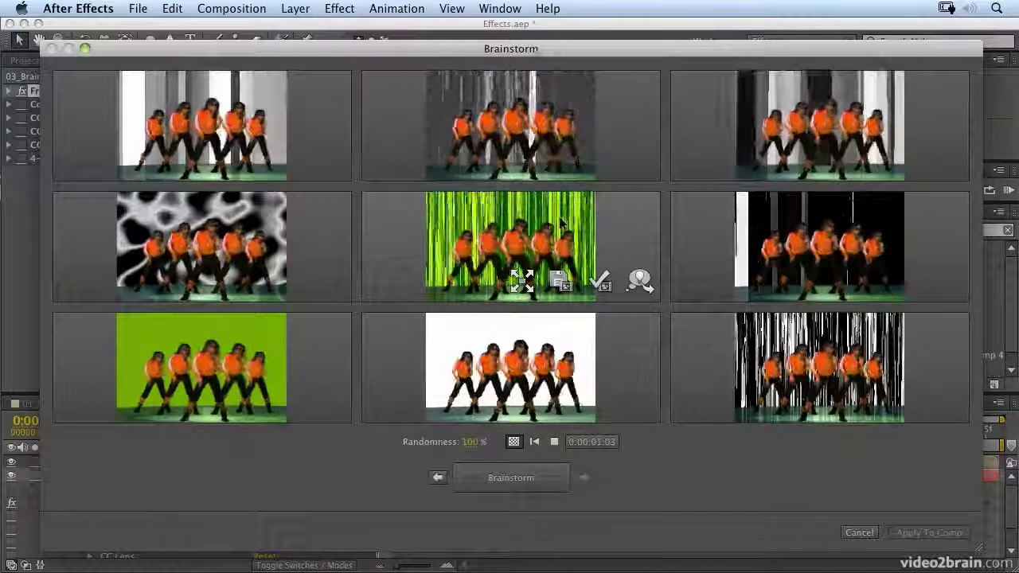
{"action": "mouse_move", "coordinate": [213, 222]}
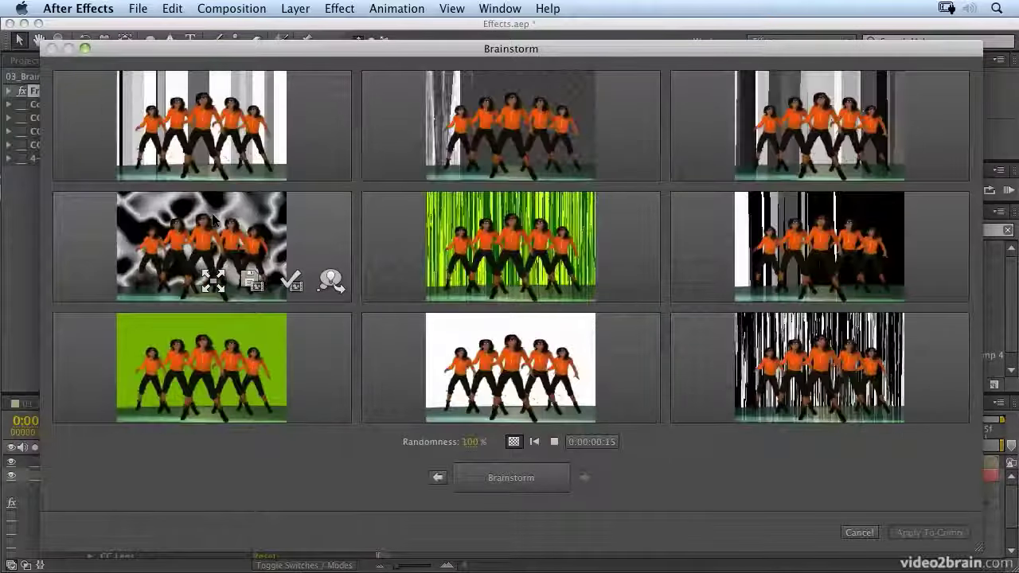
{"action": "left_click", "coordinate": [211, 281]}
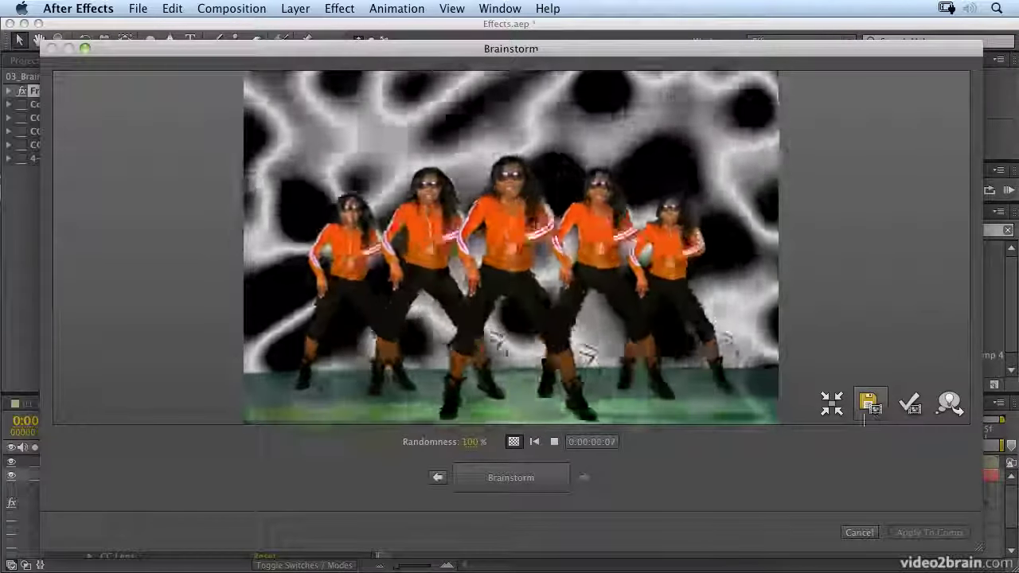
Step: Restore the wavy tile, include the top-left variation, and brainstorm a new set
{"action": "left_click", "coordinate": [829, 416]}
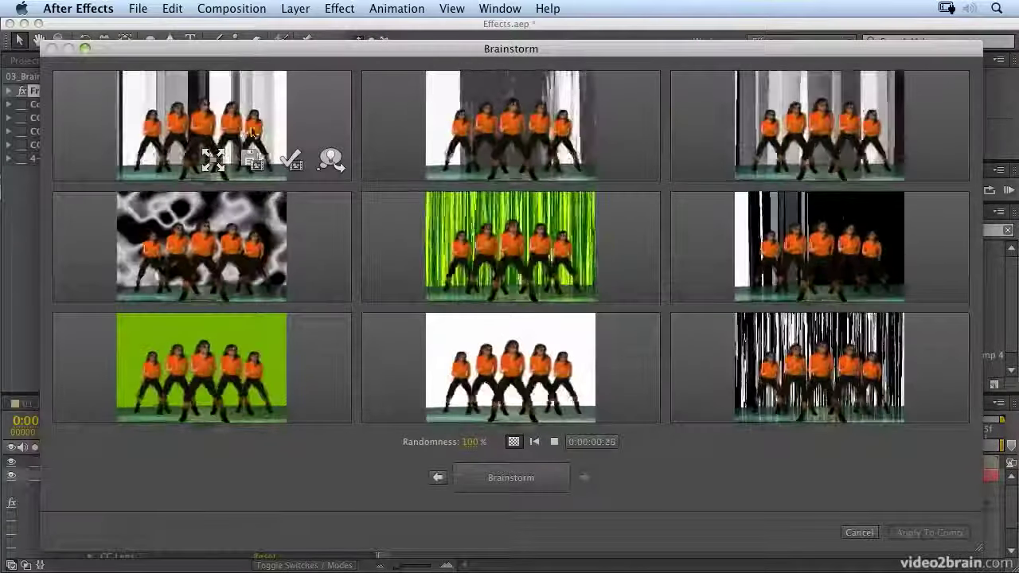
{"action": "left_click", "coordinate": [332, 158]}
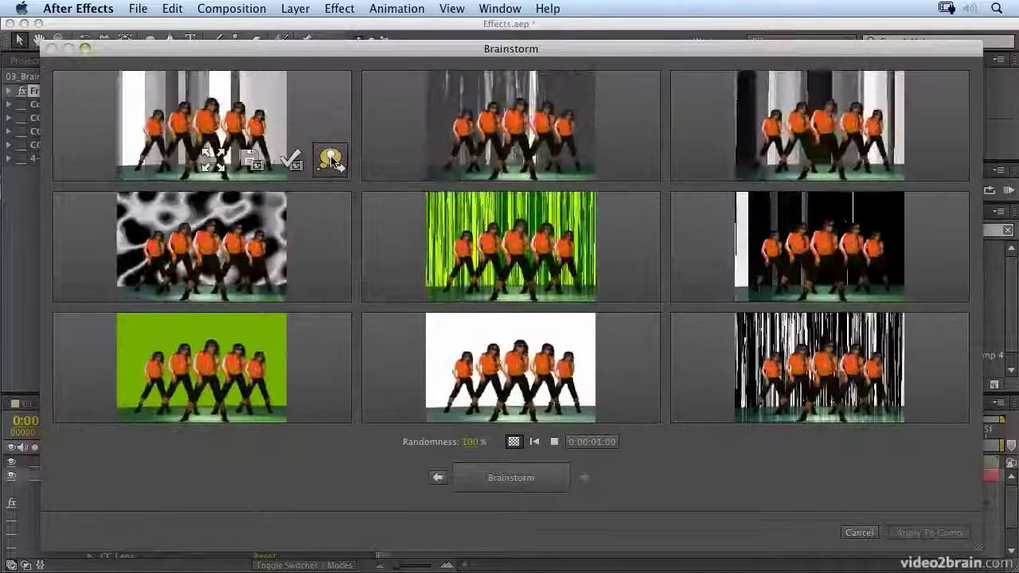
{"action": "left_click", "coordinate": [514, 479]}
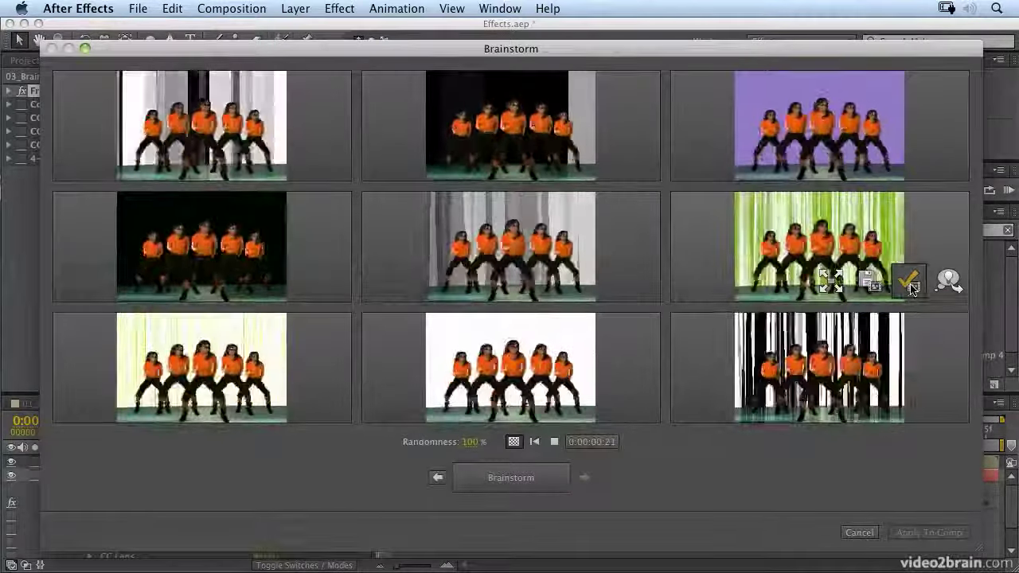
Step: Apply the green striped variation to the comp and preview its playback
{"action": "left_click", "coordinate": [910, 284]}
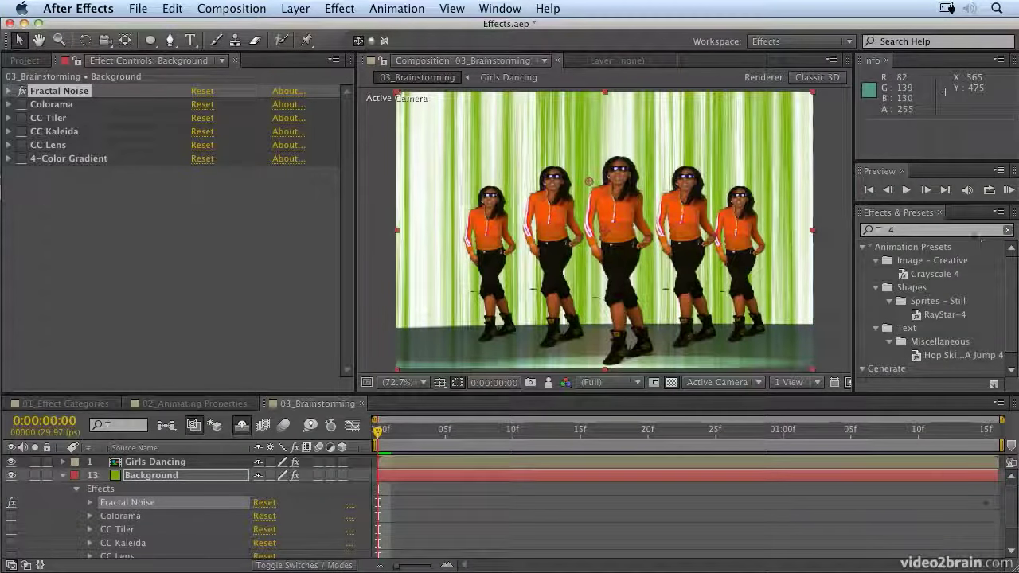
{"action": "left_click", "coordinate": [1007, 191]}
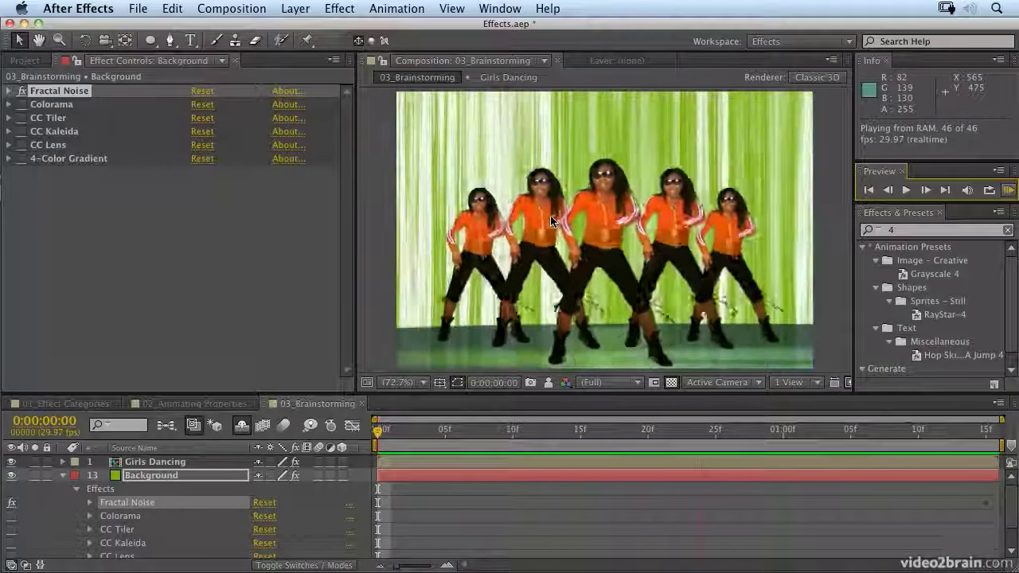
{"action": "key", "text": "space"}
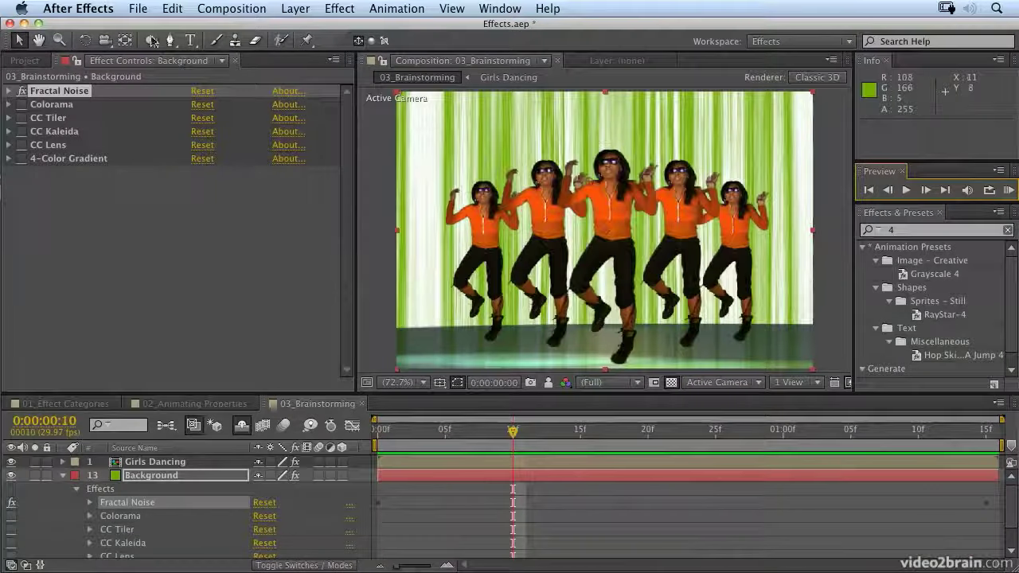
Step: Open the 03_Brainstorming 2 comp and preview it, then stop playback
{"action": "left_click", "coordinate": [32, 61]}
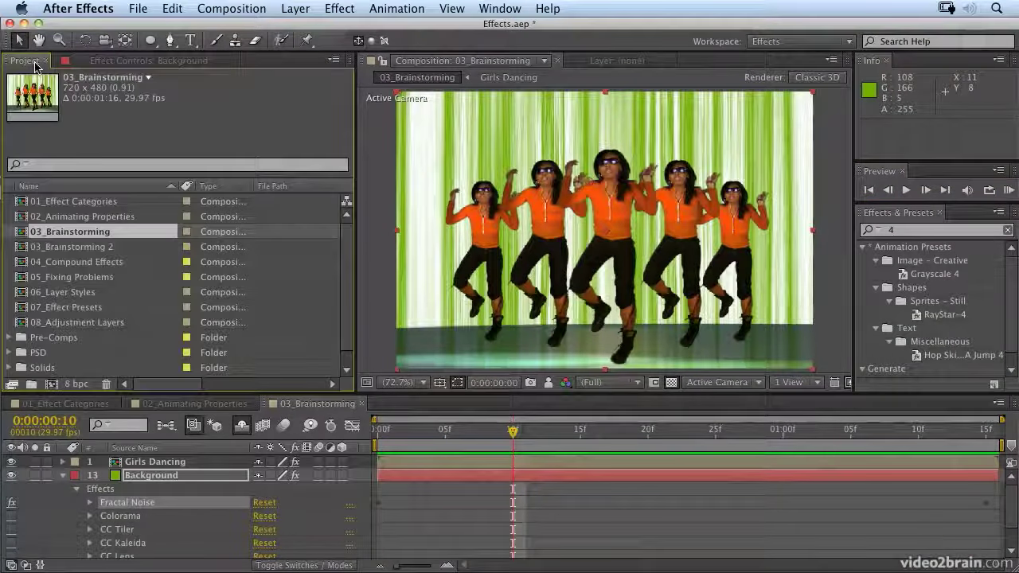
{"action": "left_click", "coordinate": [62, 249]}
{"action": "double_click", "coordinate": [62, 247]}
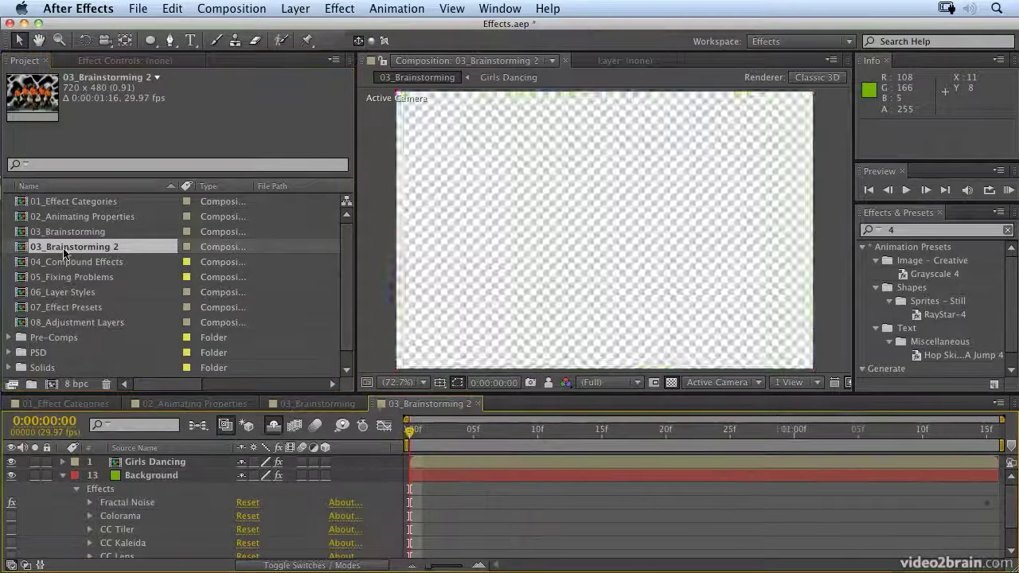
{"action": "left_click", "coordinate": [1008, 190]}
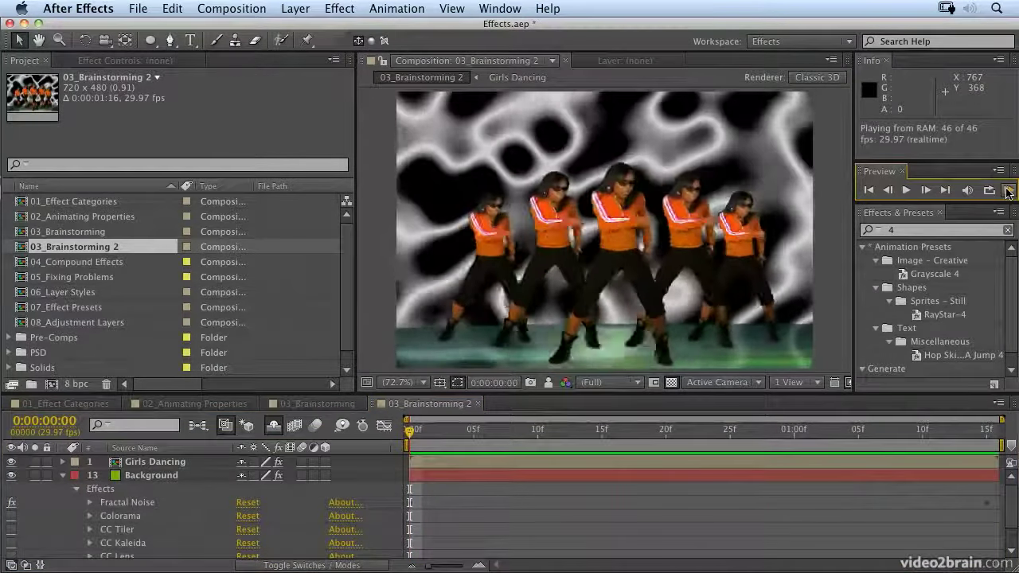
{"action": "left_click", "coordinate": [1008, 191]}
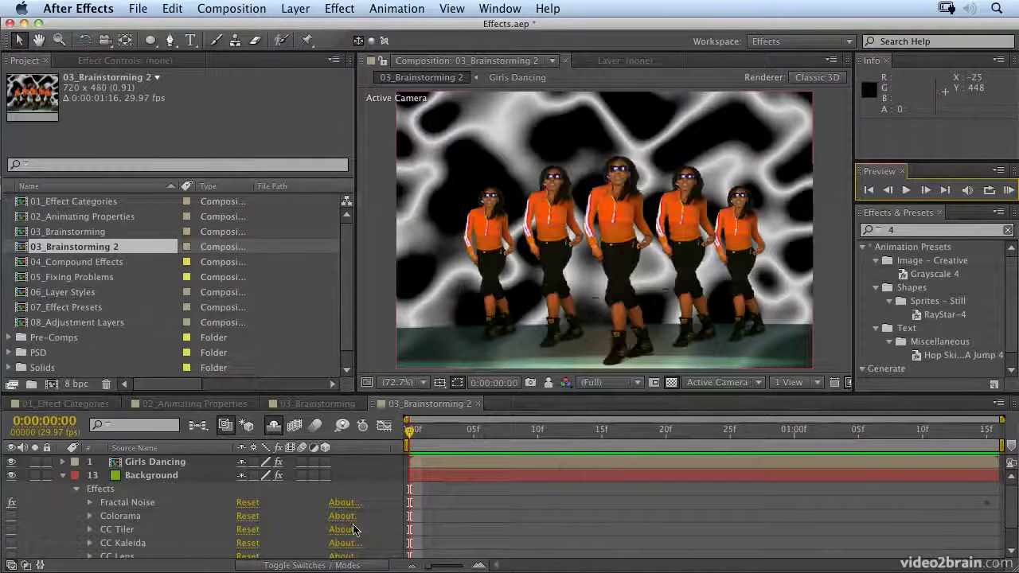
Step: Reopen 03_Brainstorming, undo the brainstorm, and select Fractal Noise's Complexity property
{"action": "double_click", "coordinate": [79, 232]}
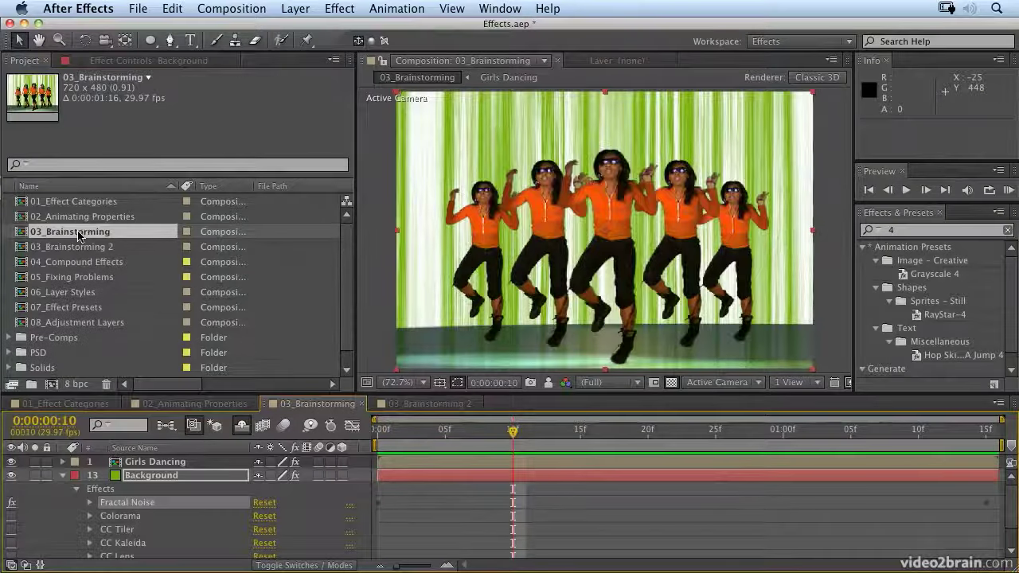
{"action": "key", "text": "super+z"}
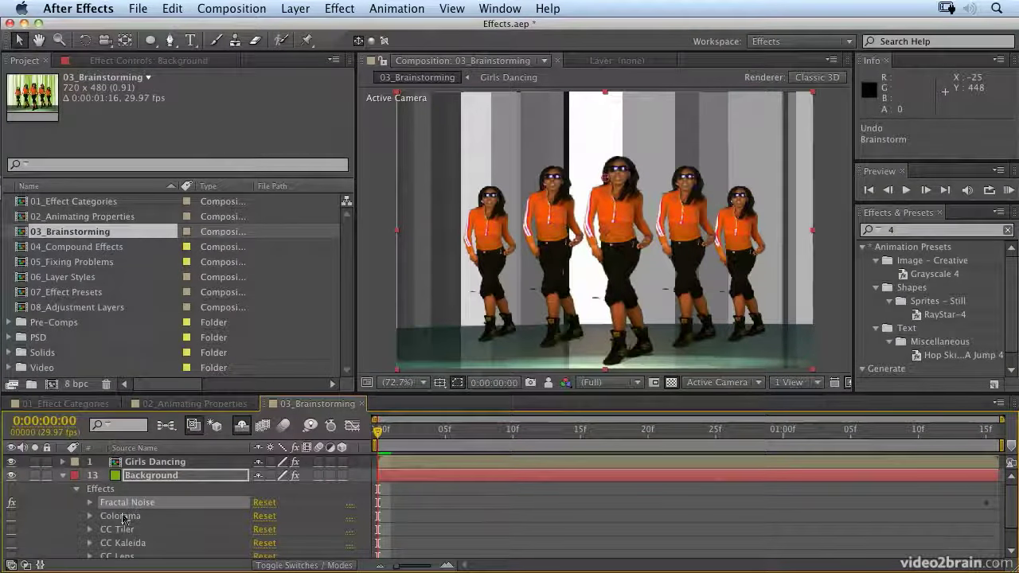
{"action": "left_click", "coordinate": [89, 502]}
{"action": "scroll", "coordinate": [92, 510], "scroll_direction": "down", "scroll_amount": 2}
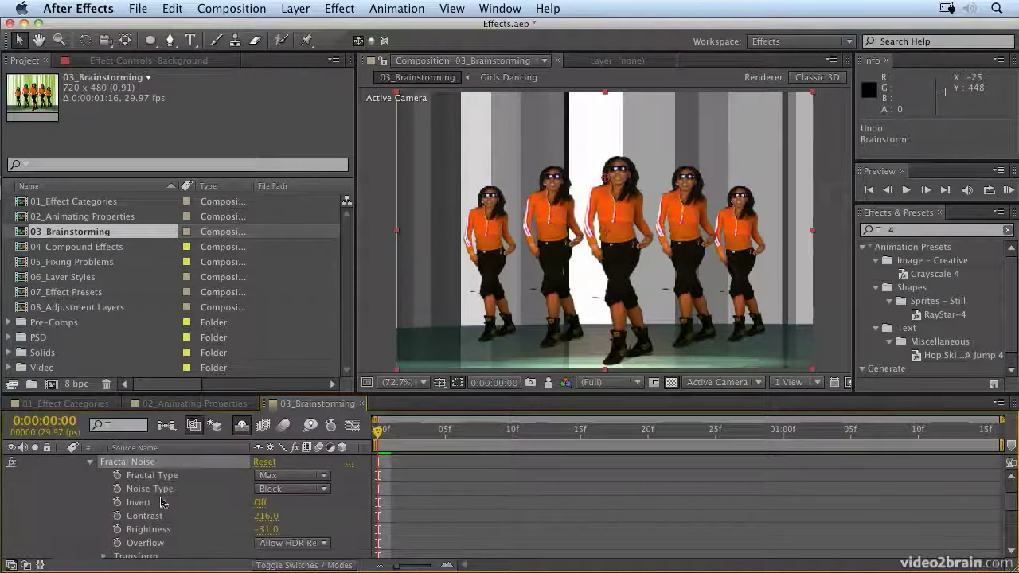
{"action": "scroll", "coordinate": [221, 492], "scroll_direction": "down", "scroll_amount": 3}
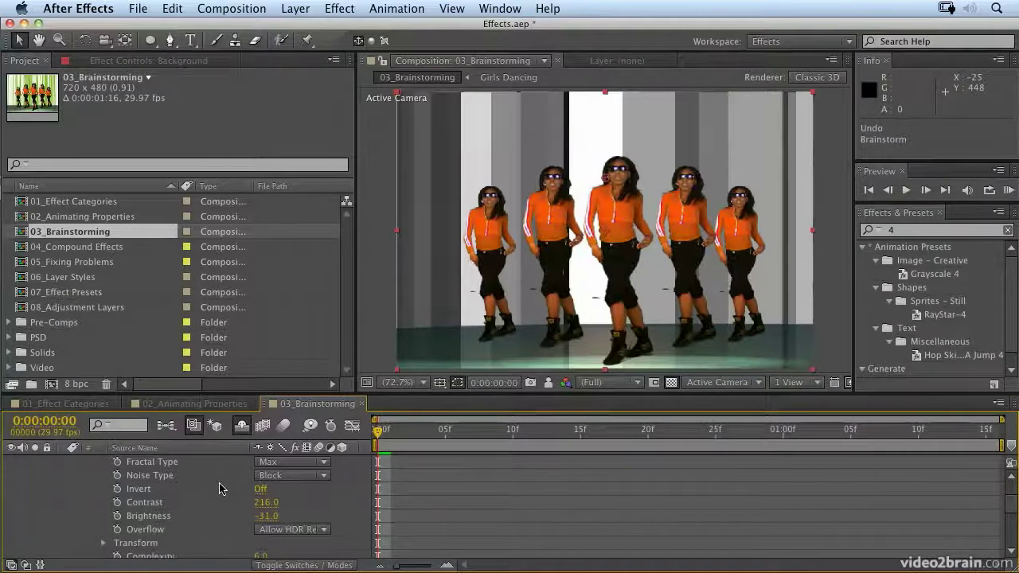
{"action": "scroll", "coordinate": [222, 489], "scroll_direction": "down", "scroll_amount": 1}
{"action": "left_click", "coordinate": [156, 516]}
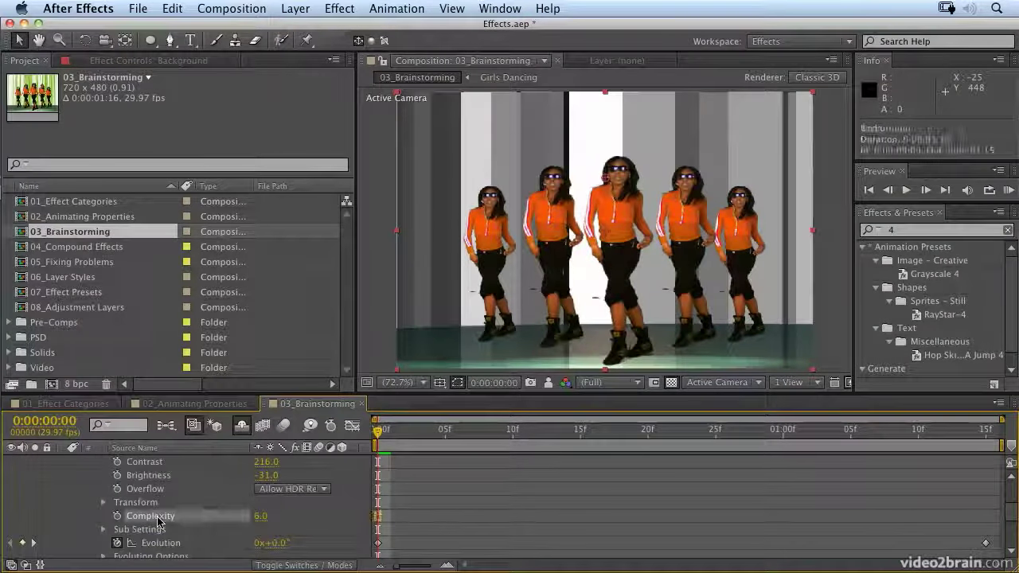
Step: Brainstorm Complexity at 100% spread, keep the top-left variation, and regenerate
{"action": "left_click", "coordinate": [310, 426]}
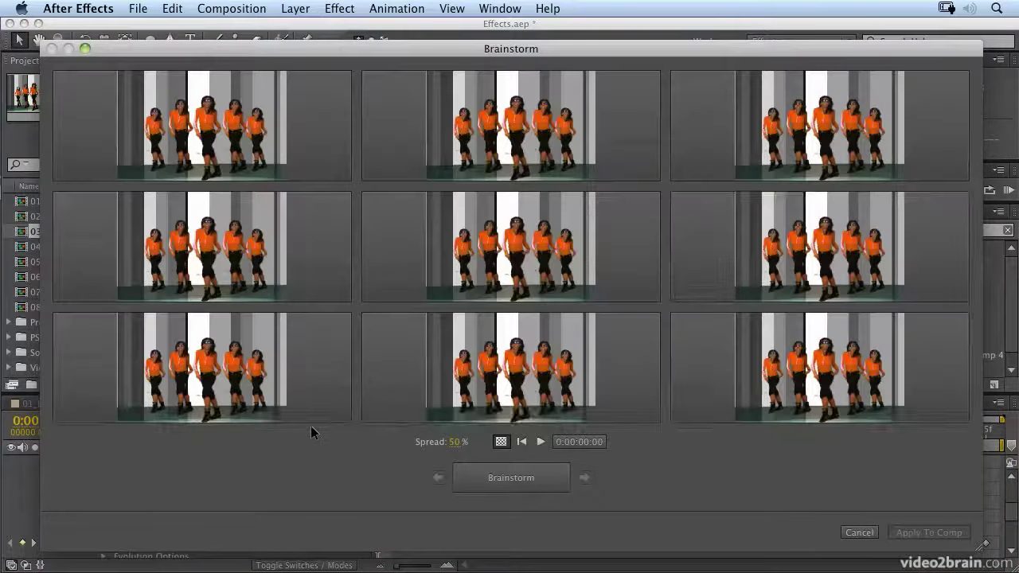
{"action": "left_click", "coordinate": [453, 445]}
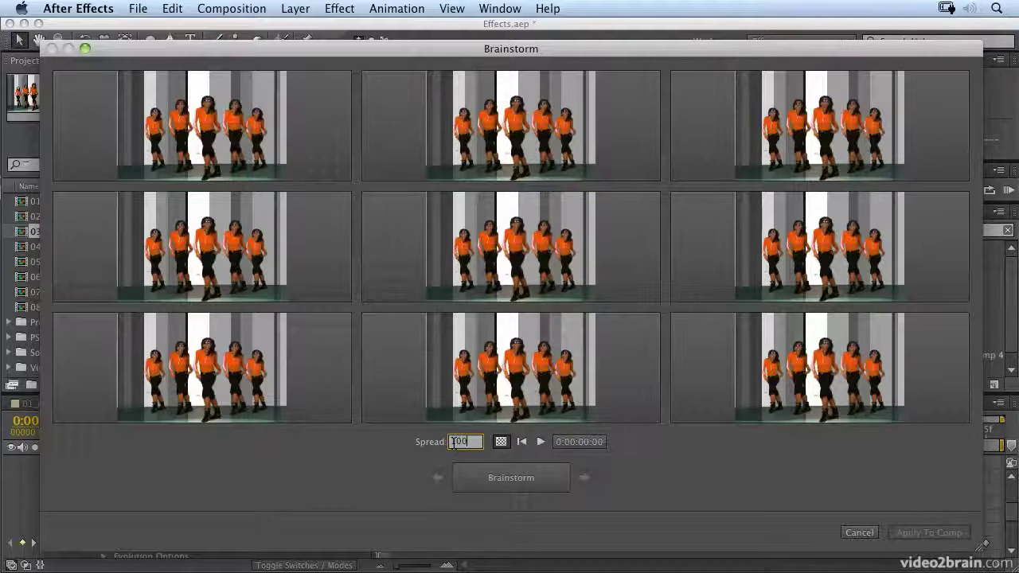
{"action": "left_click", "coordinate": [519, 481]}
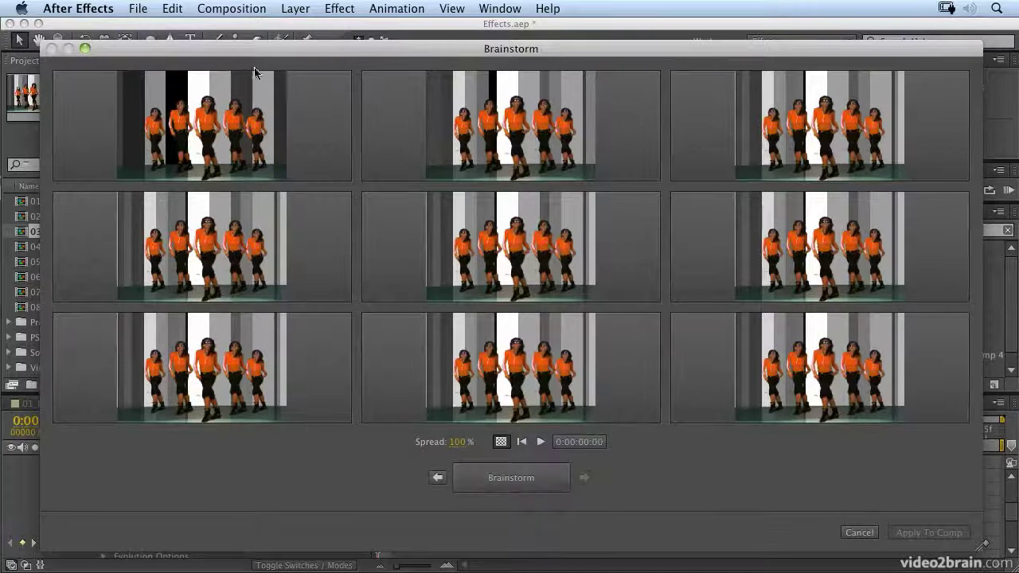
{"action": "mouse_move", "coordinate": [164, 98]}
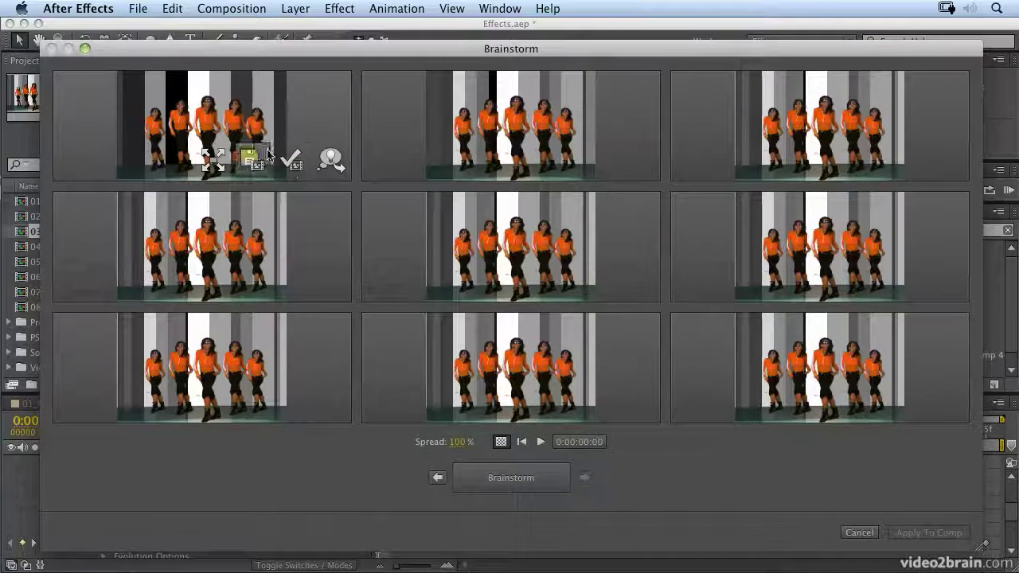
{"action": "left_click", "coordinate": [334, 164]}
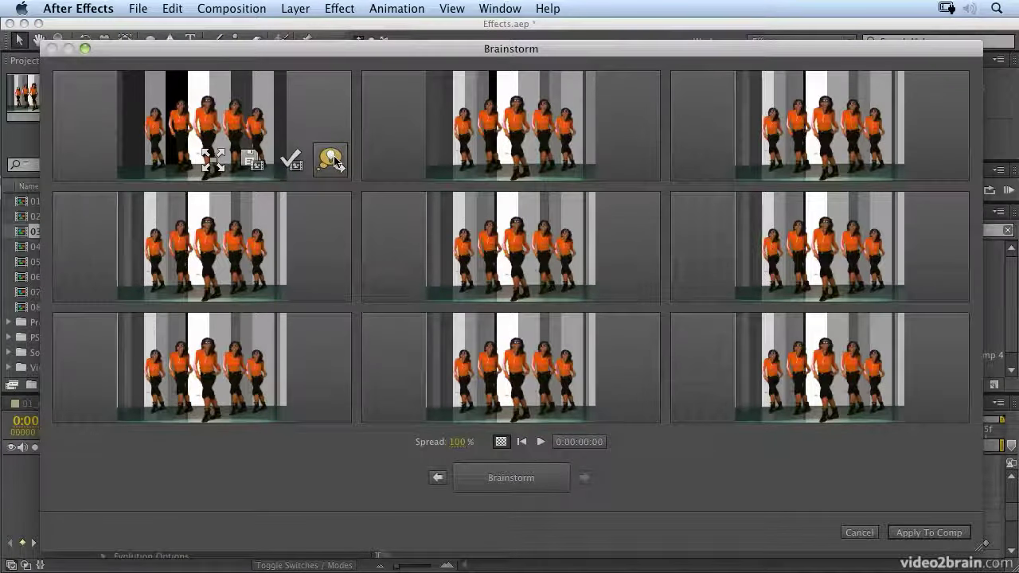
{"action": "left_click", "coordinate": [513, 480]}
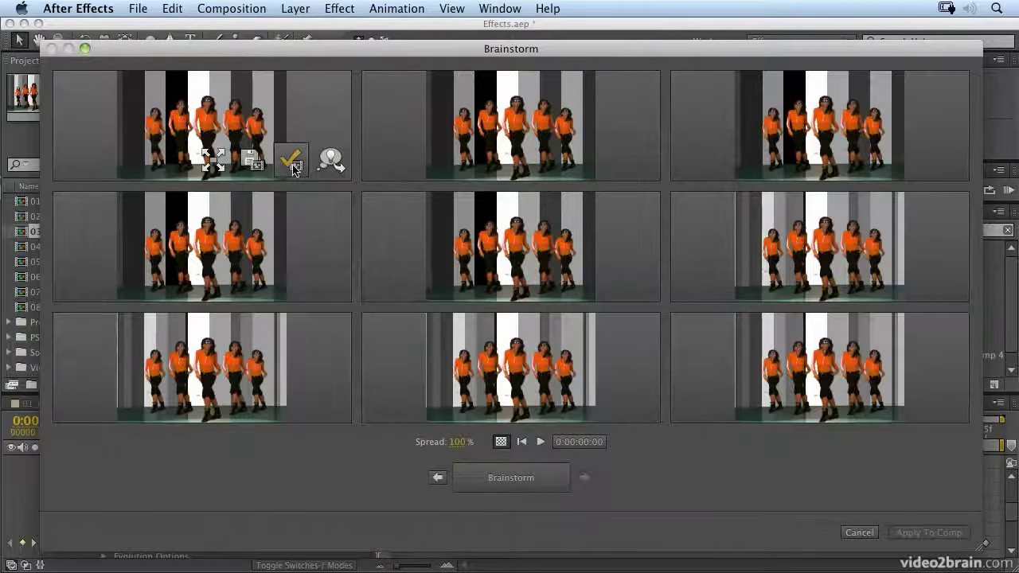
Step: Apply the top-left stripe variation, collapse Fractal Noise, and re-enable and select Colorama
{"action": "left_click", "coordinate": [292, 163]}
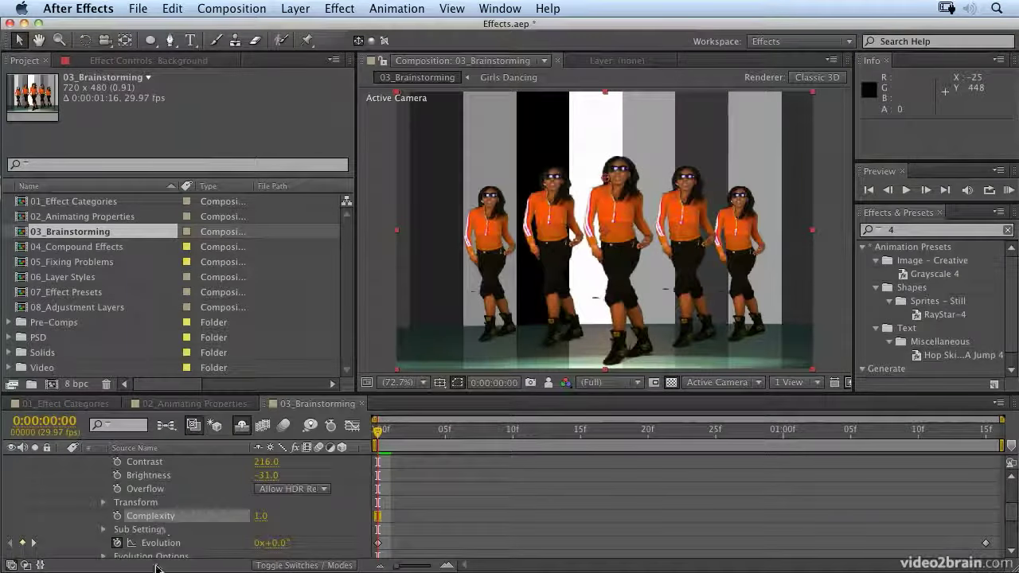
{"action": "scroll", "coordinate": [188, 550], "scroll_direction": "down", "scroll_amount": 4}
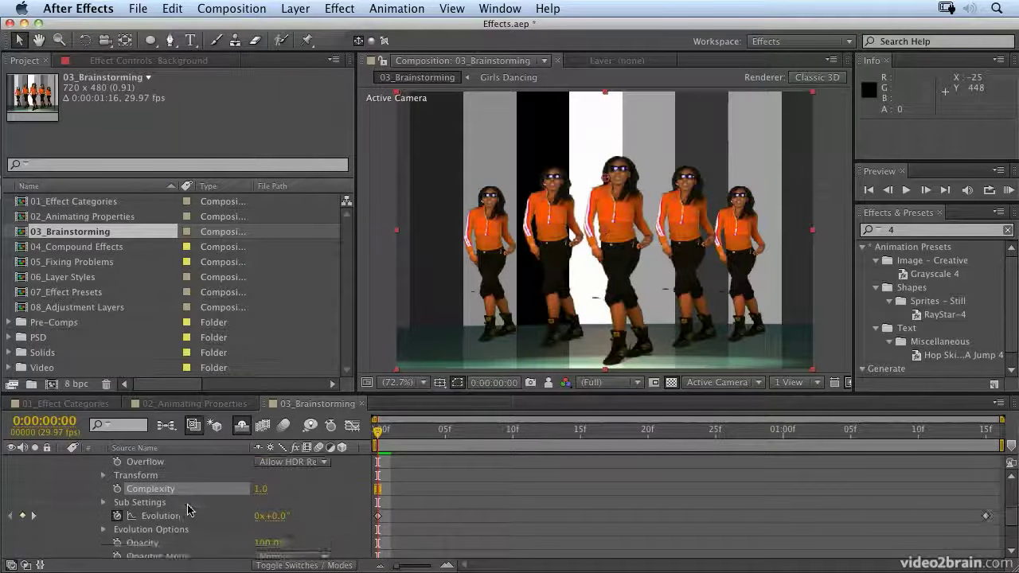
{"action": "scroll", "coordinate": [185, 500], "scroll_direction": "up", "scroll_amount": 10}
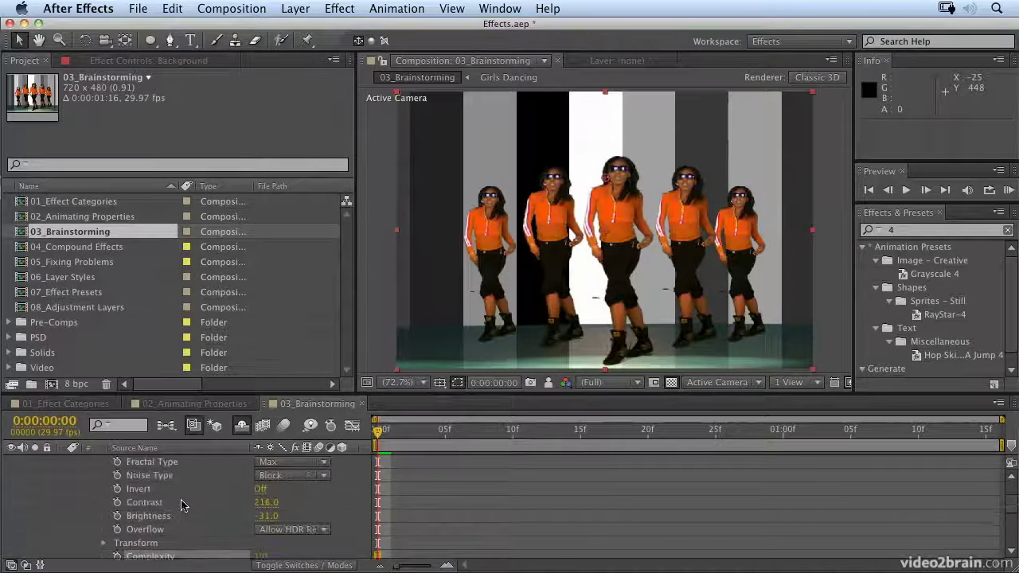
{"action": "left_click", "coordinate": [90, 504]}
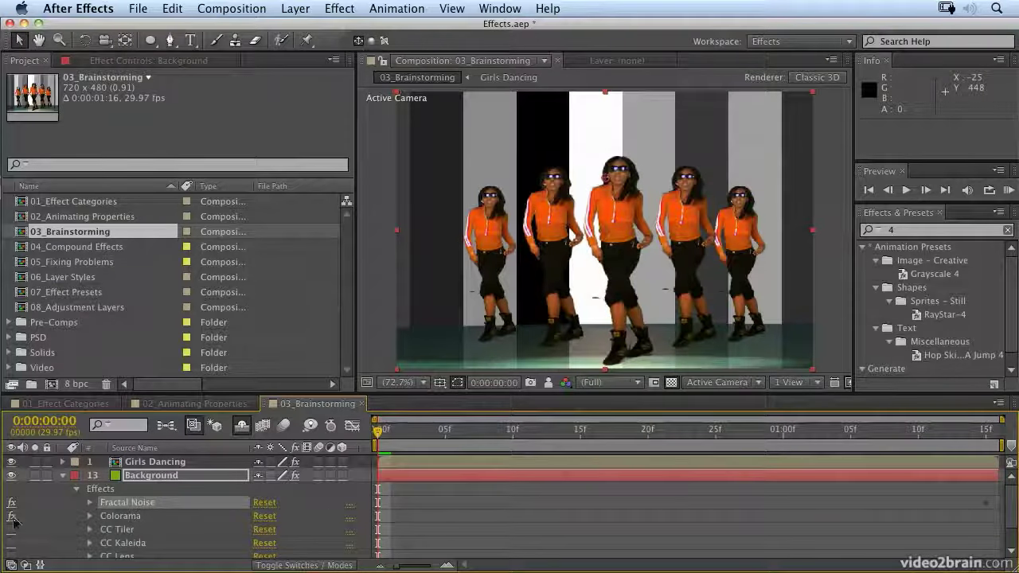
{"action": "left_click", "coordinate": [11, 516]}
{"action": "left_click", "coordinate": [121, 517]}
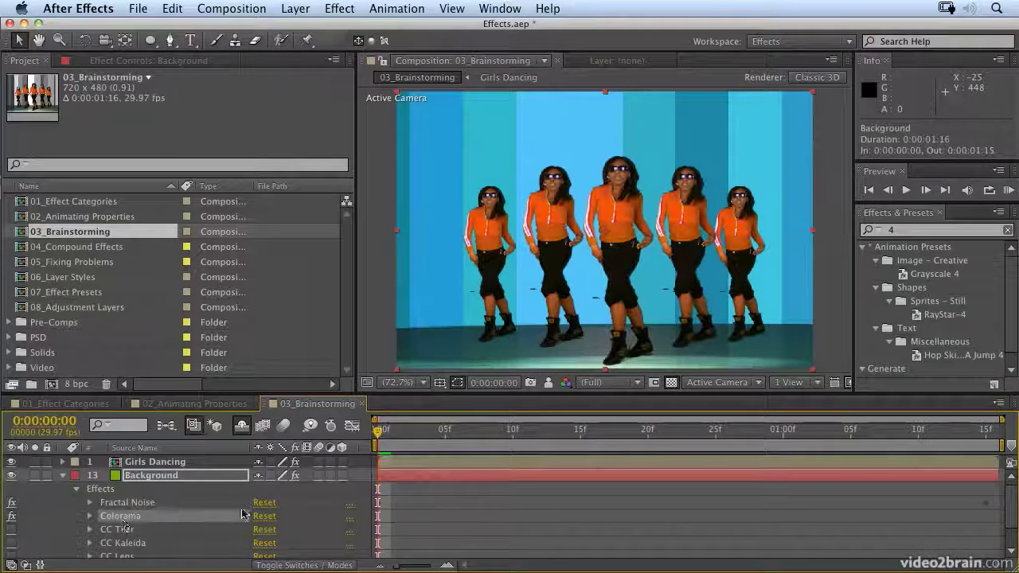
Step: Brainstorm Colorama colours, keeping the rainbow-striped and dark blue variations for the next round
{"action": "left_click", "coordinate": [309, 425]}
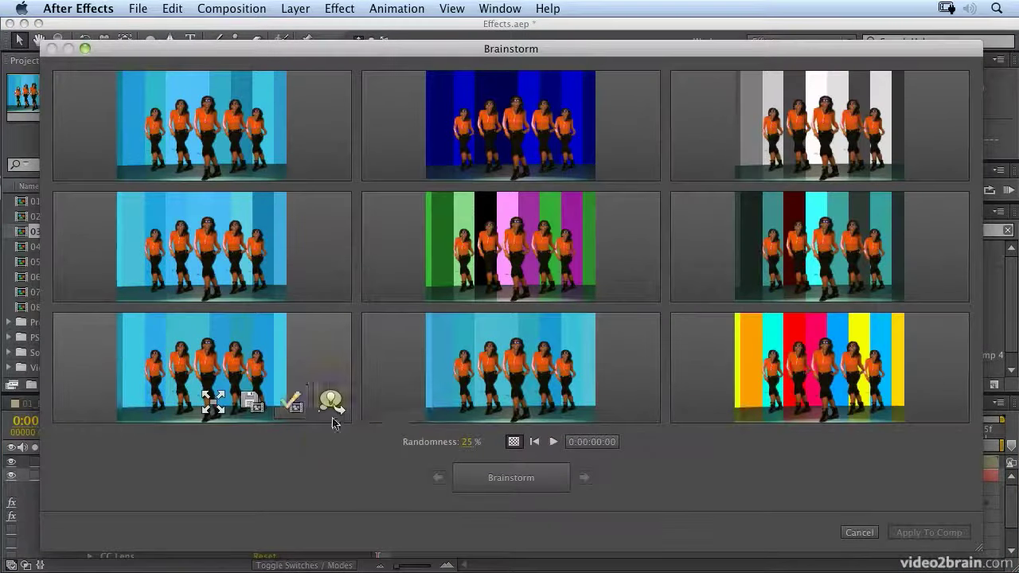
{"action": "mouse_move", "coordinate": [443, 385]}
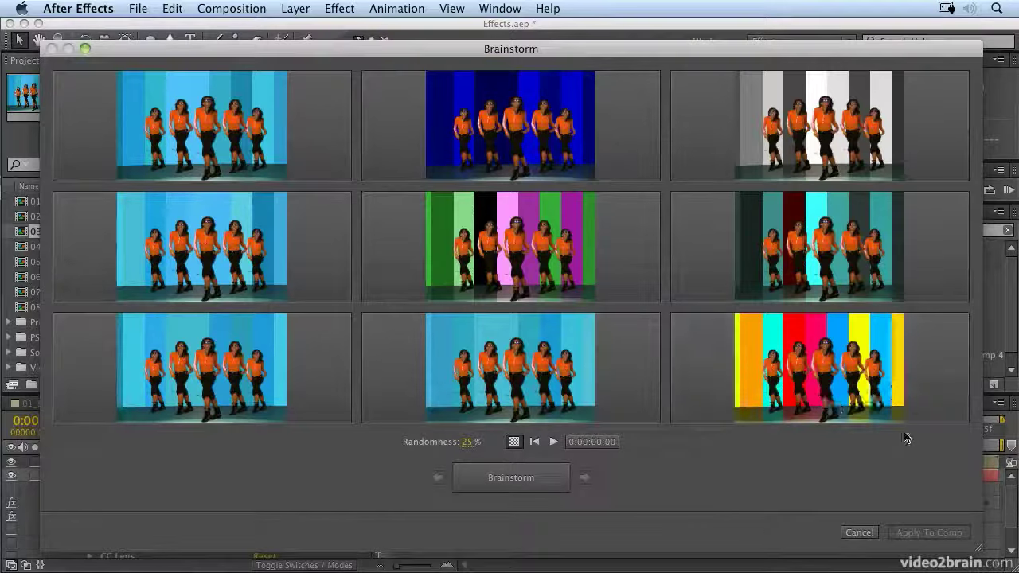
{"action": "mouse_move", "coordinate": [886, 378]}
{"action": "left_click", "coordinate": [952, 405]}
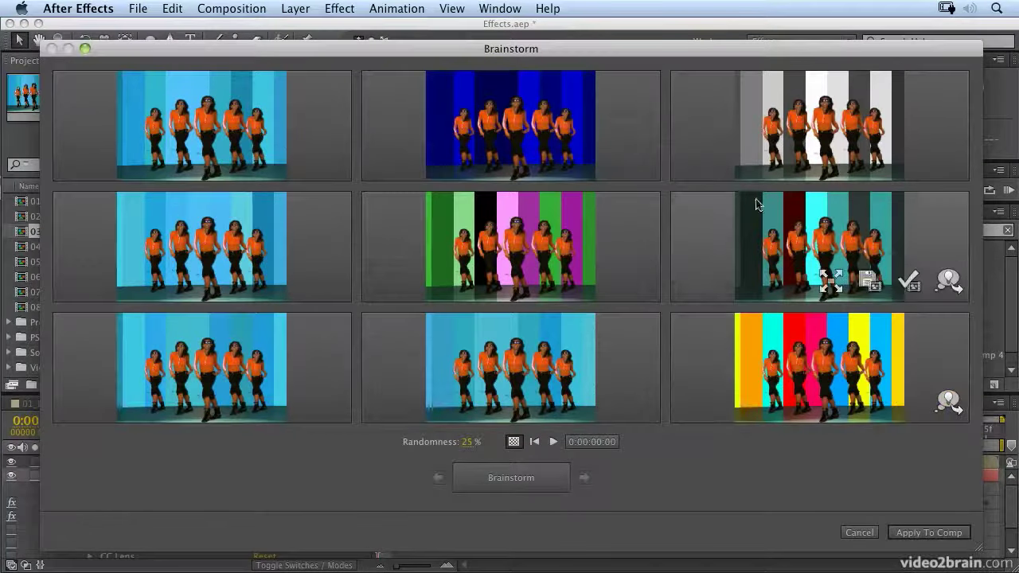
{"action": "mouse_move", "coordinate": [597, 134]}
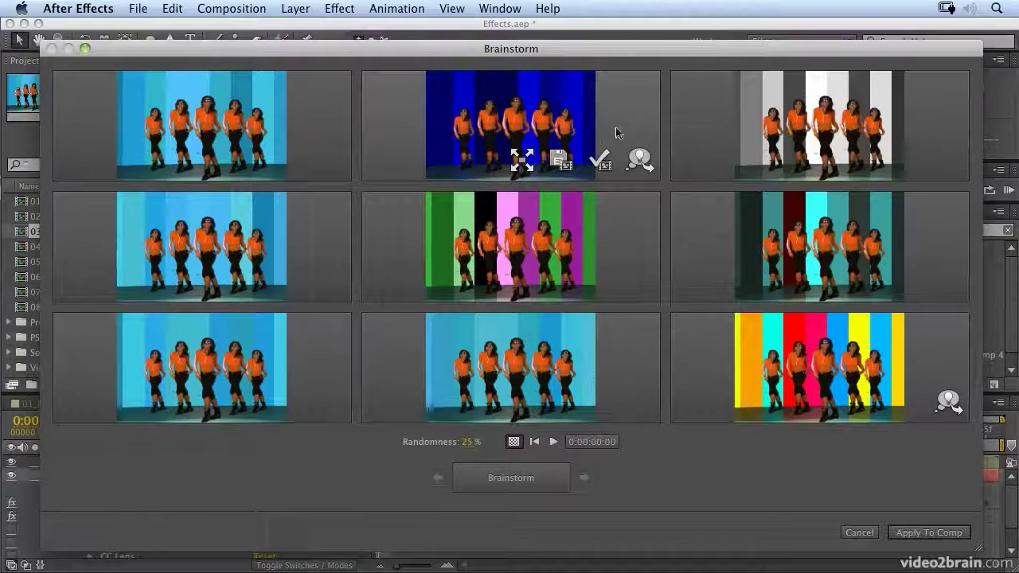
{"action": "left_click", "coordinate": [640, 160]}
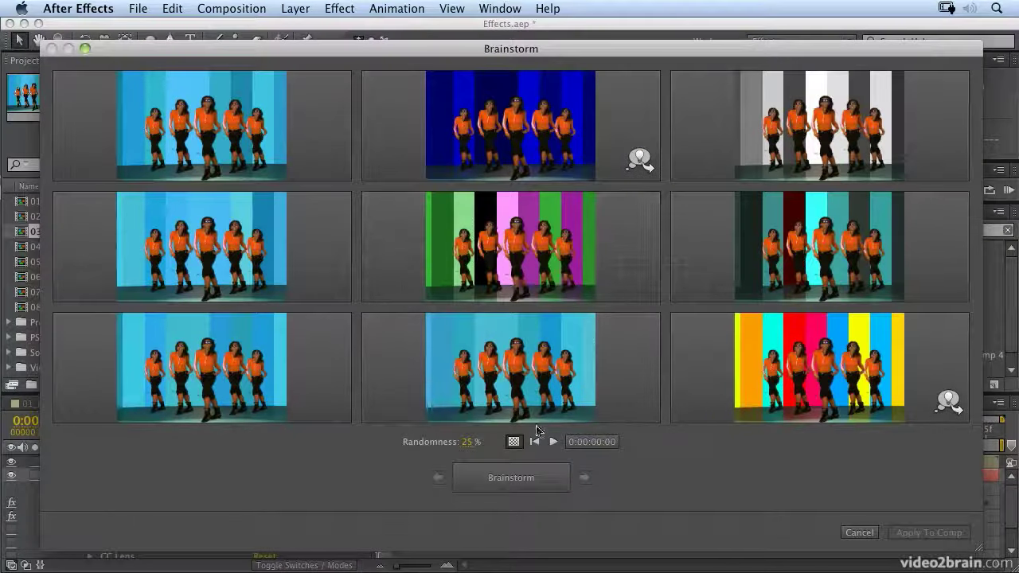
Step: Regenerate colour variations, then raise Randomness to 100% and brainstorm again
{"action": "left_click", "coordinate": [511, 480]}
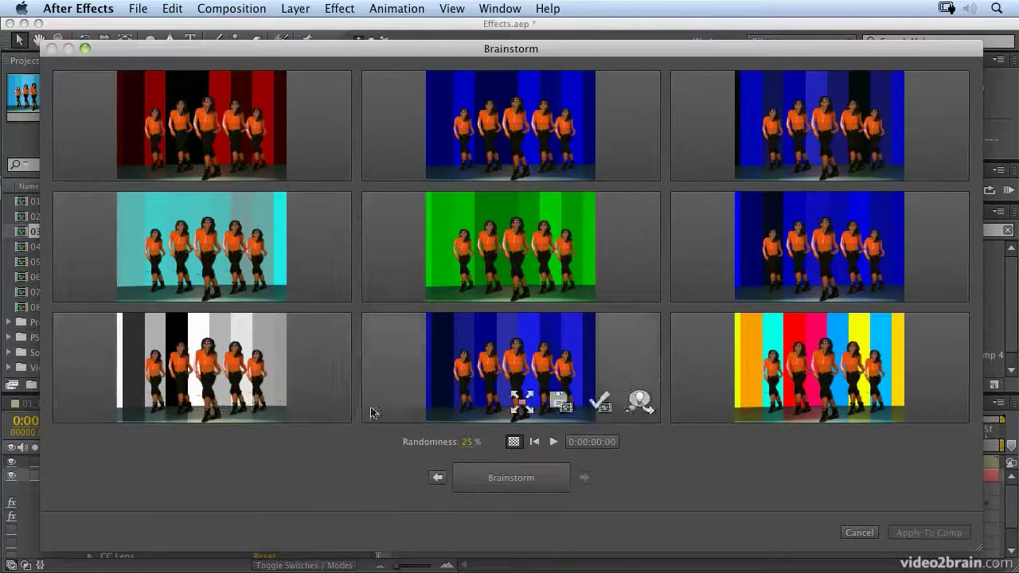
{"action": "left_click", "coordinate": [468, 442]}
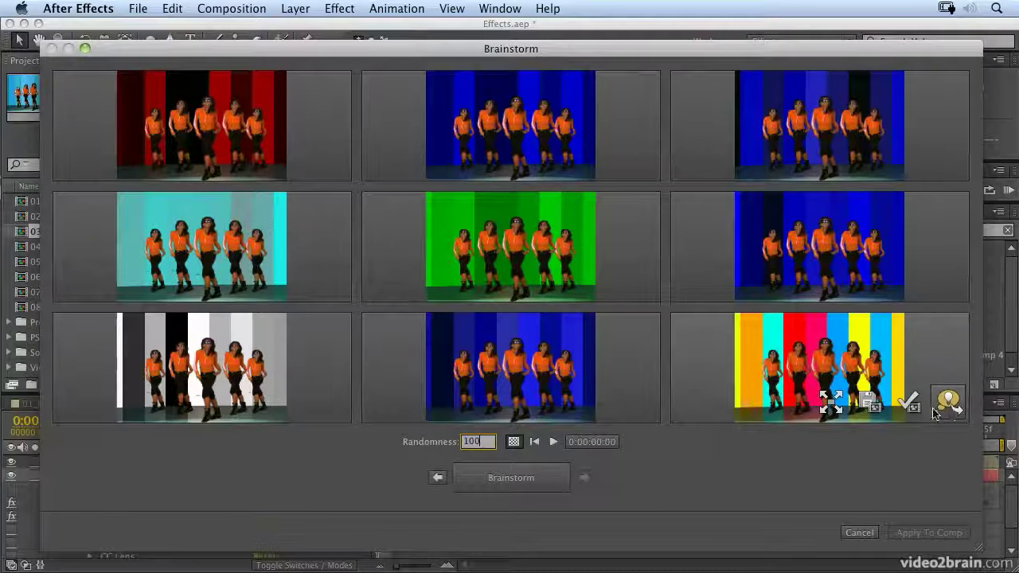
{"action": "left_click", "coordinate": [952, 405]}
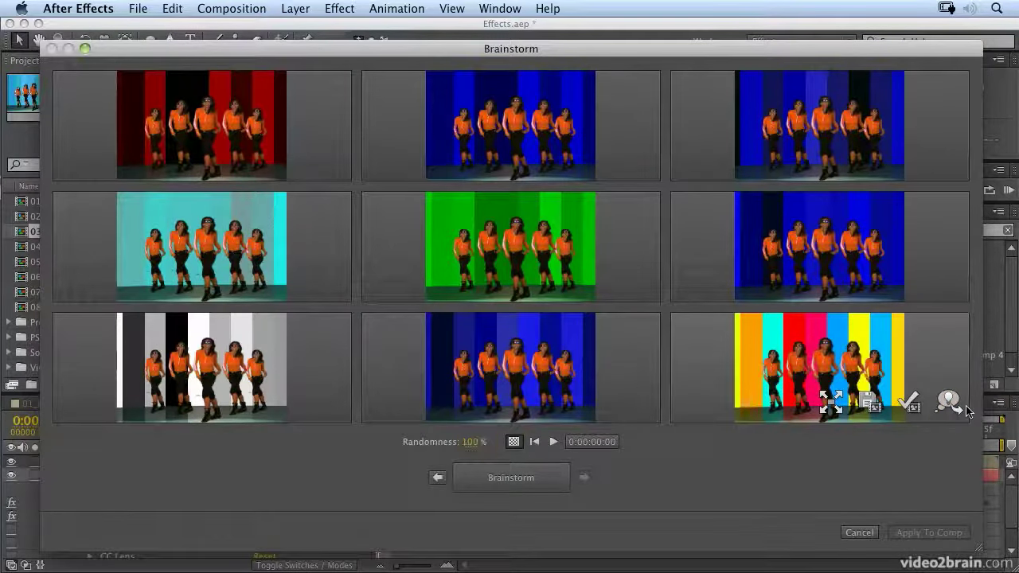
{"action": "left_click", "coordinate": [535, 488]}
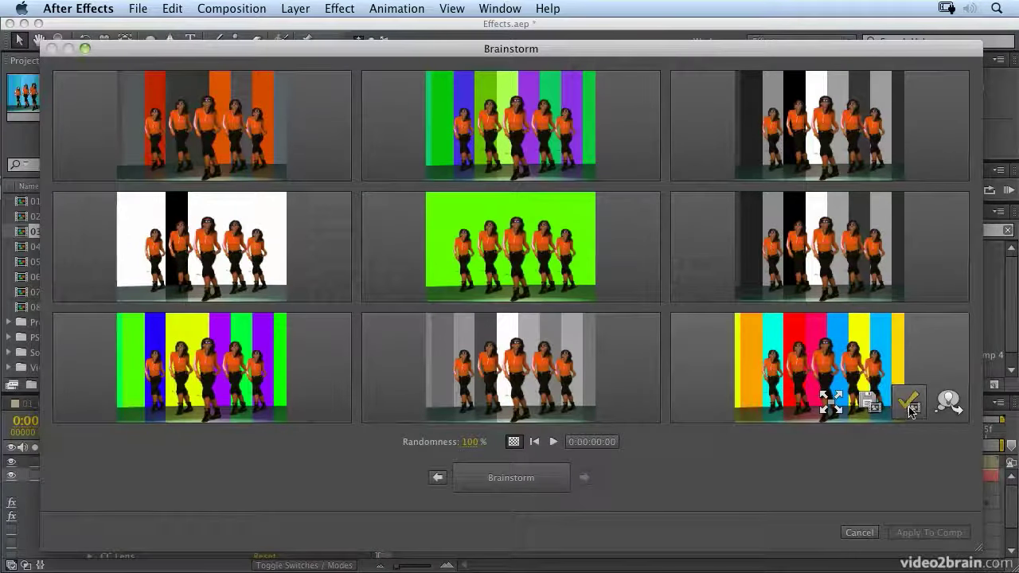
Step: Apply the bottom-right colour variation, enable CC Tiler and CC Kaleida, and brainstorm CC Kaleida
{"action": "left_click", "coordinate": [910, 403]}
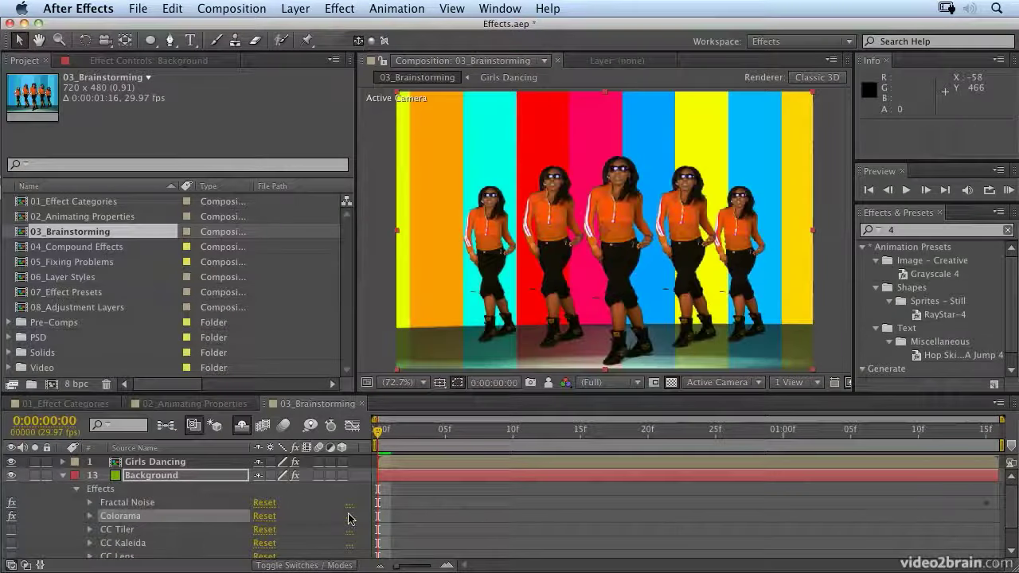
{"action": "left_click", "coordinate": [11, 529]}
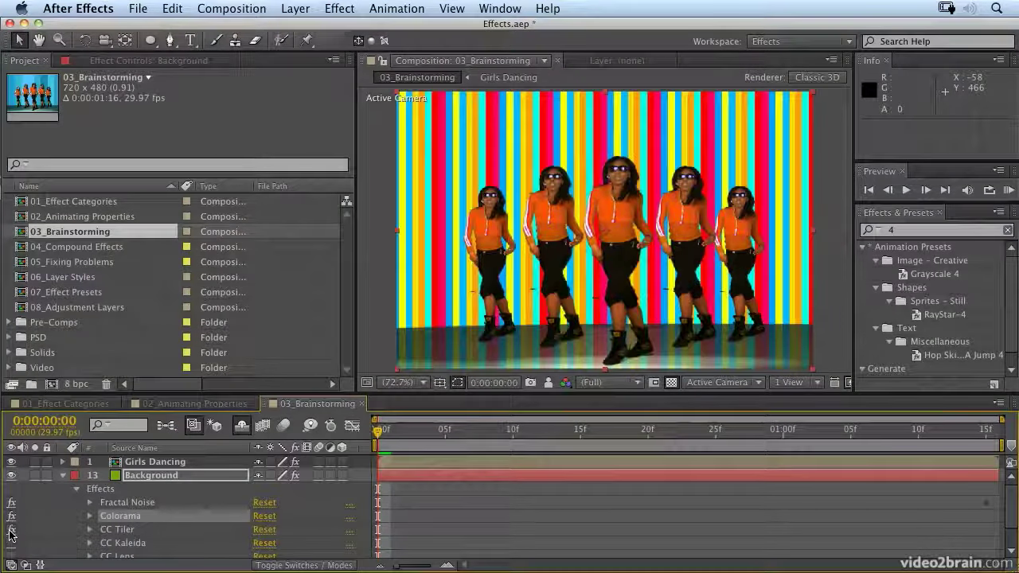
{"action": "left_click", "coordinate": [11, 543]}
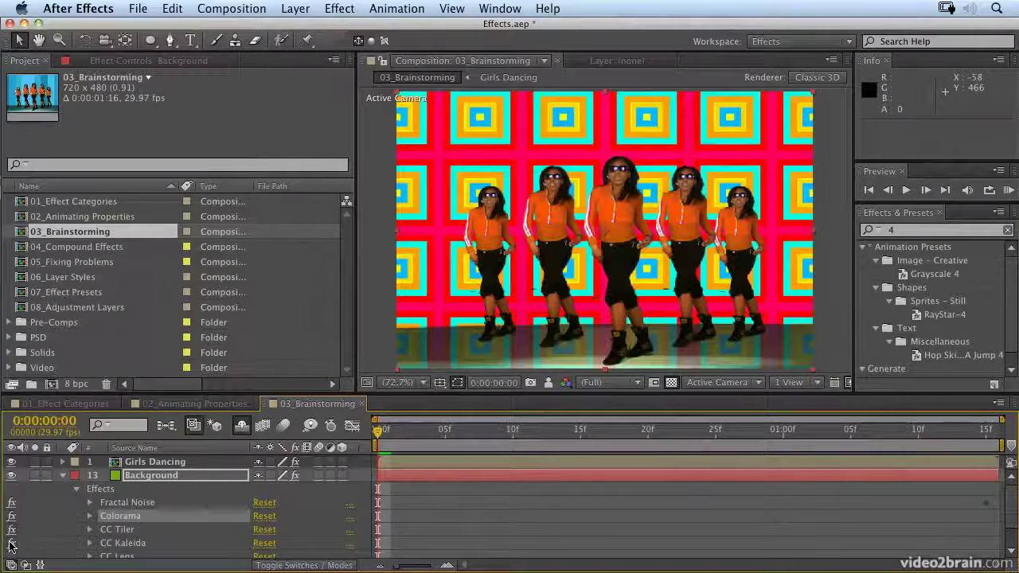
{"action": "scroll", "coordinate": [63, 516], "scroll_direction": "down", "scroll_amount": 2}
{"action": "left_click", "coordinate": [137, 519]}
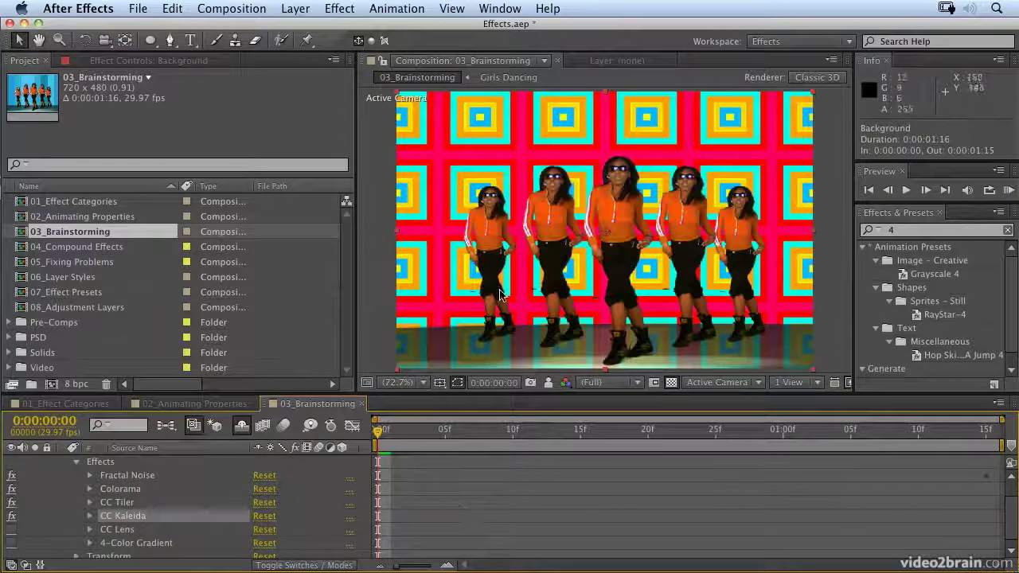
{"action": "left_click", "coordinate": [310, 427]}
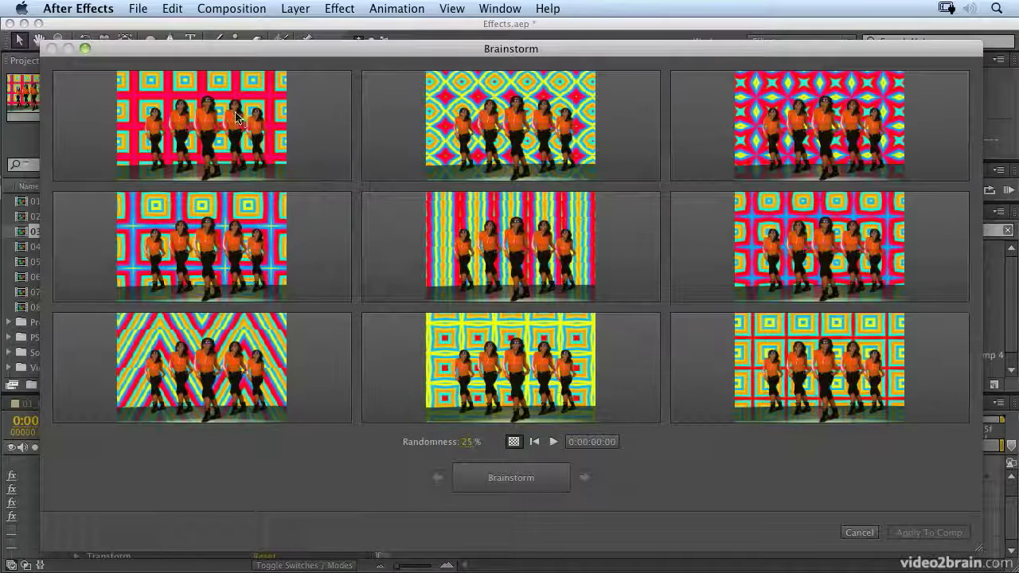
Step: Keep the top-left, middle-left, bottom-right and top-right kaleidoscope variations, then start editing Randomness
{"action": "left_click", "coordinate": [331, 158]}
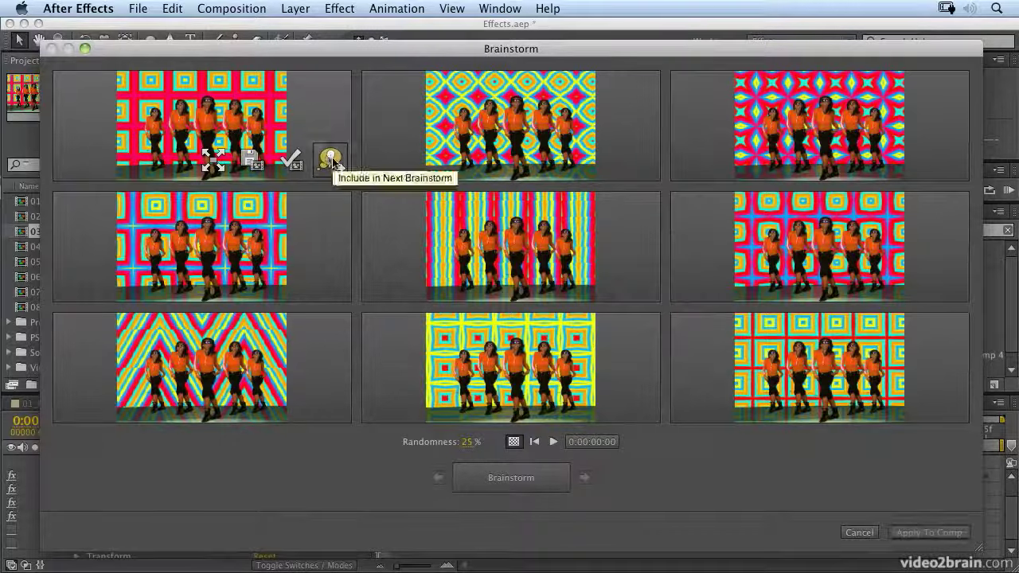
{"action": "left_click", "coordinate": [331, 280]}
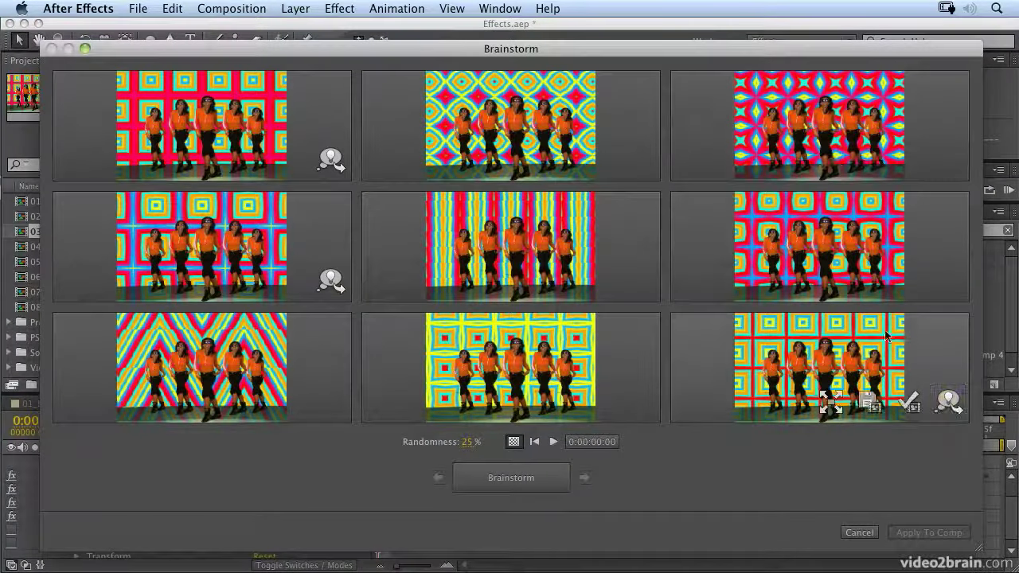
{"action": "left_click", "coordinate": [949, 402]}
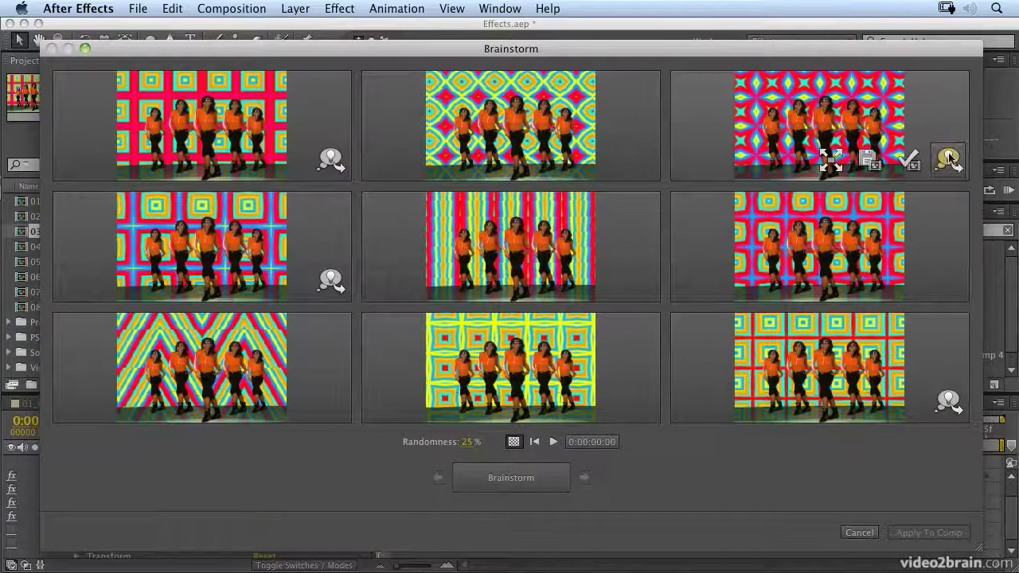
{"action": "left_click", "coordinate": [949, 160]}
{"action": "left_click", "coordinate": [468, 442]}
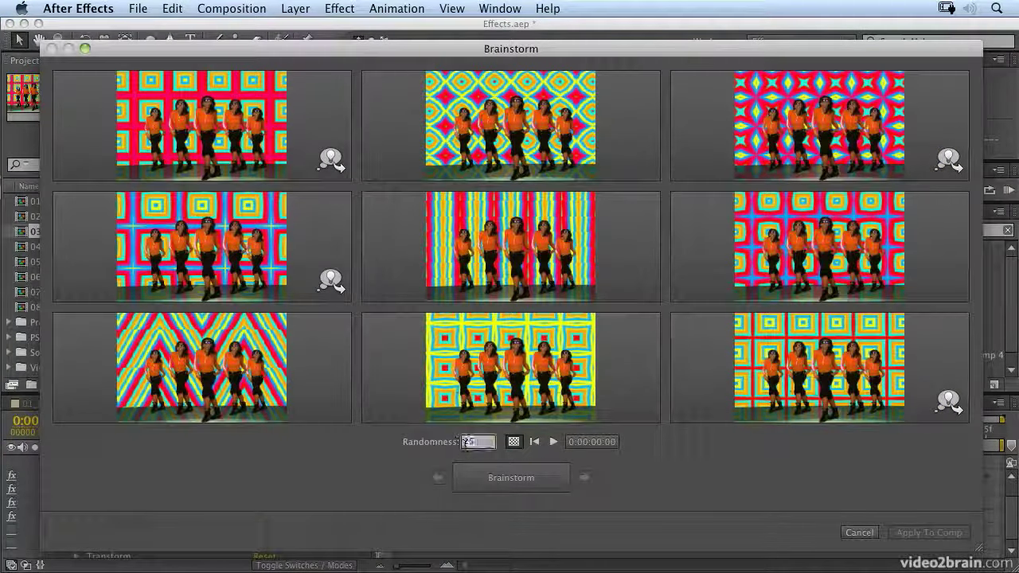
Step: Brainstorm at 100% randomness and keep the centre ringed and top-left variations
{"action": "left_click", "coordinate": [535, 482]}
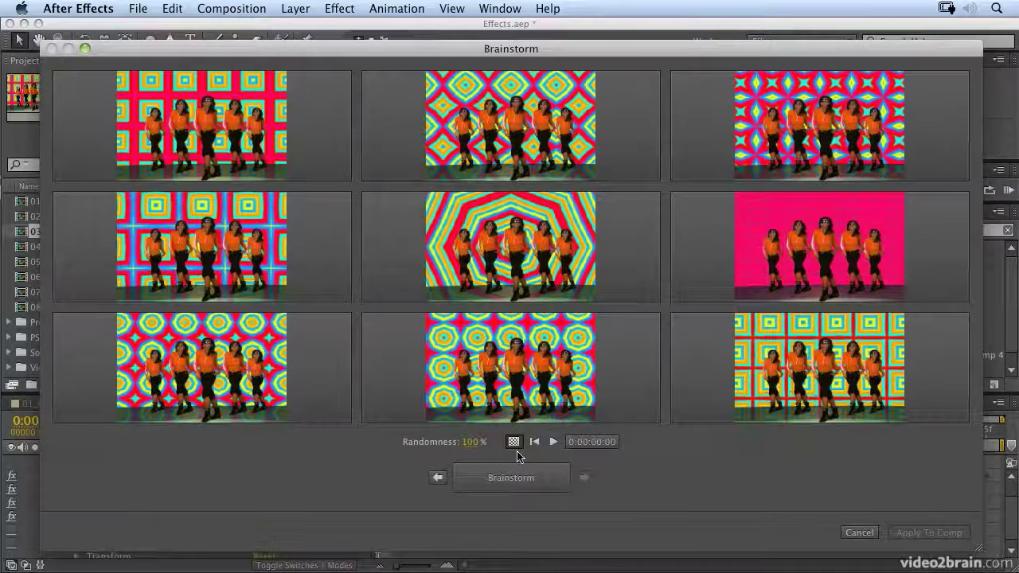
{"action": "mouse_move", "coordinate": [561, 275]}
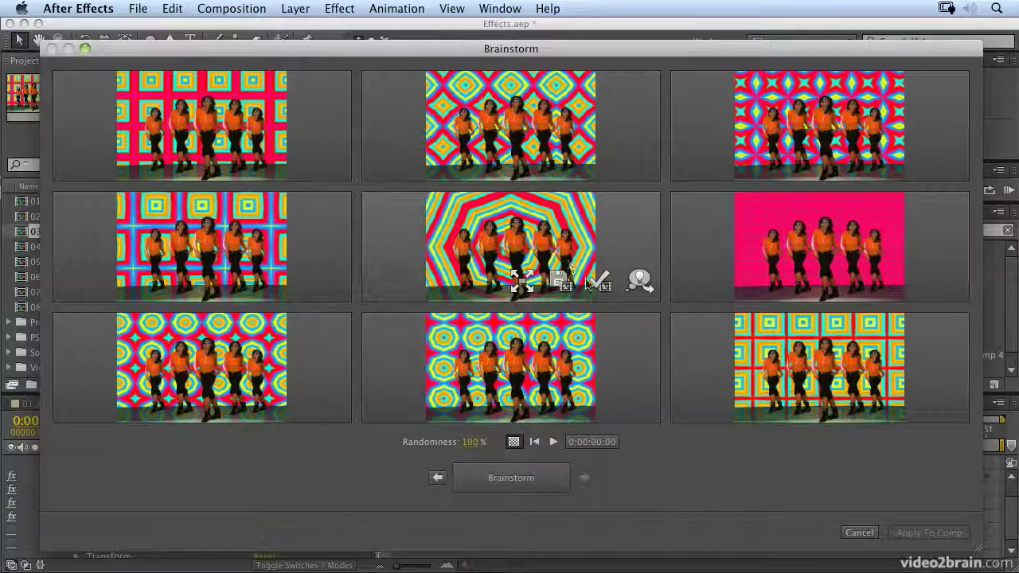
{"action": "left_click", "coordinate": [640, 282]}
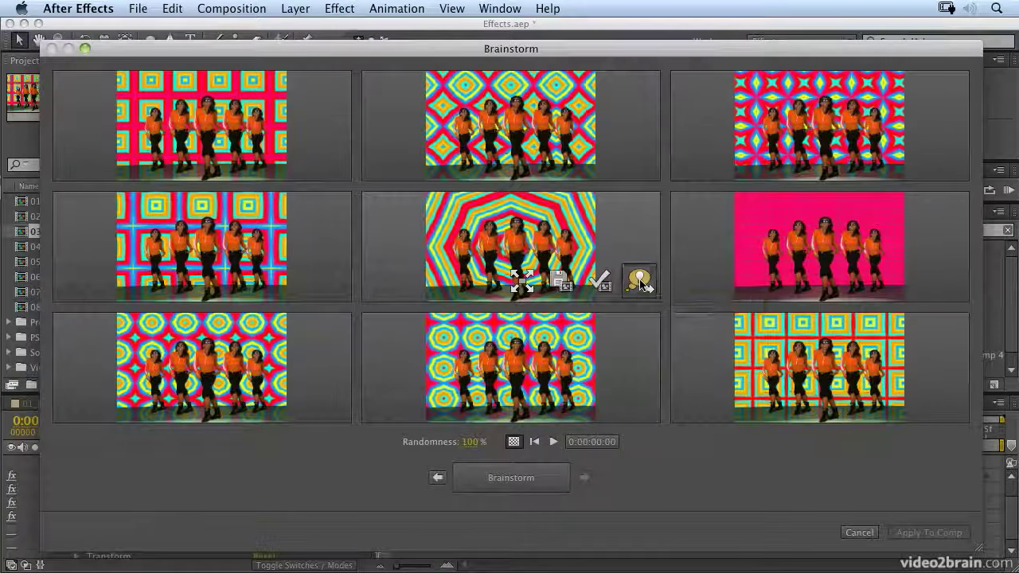
{"action": "left_click", "coordinate": [331, 161]}
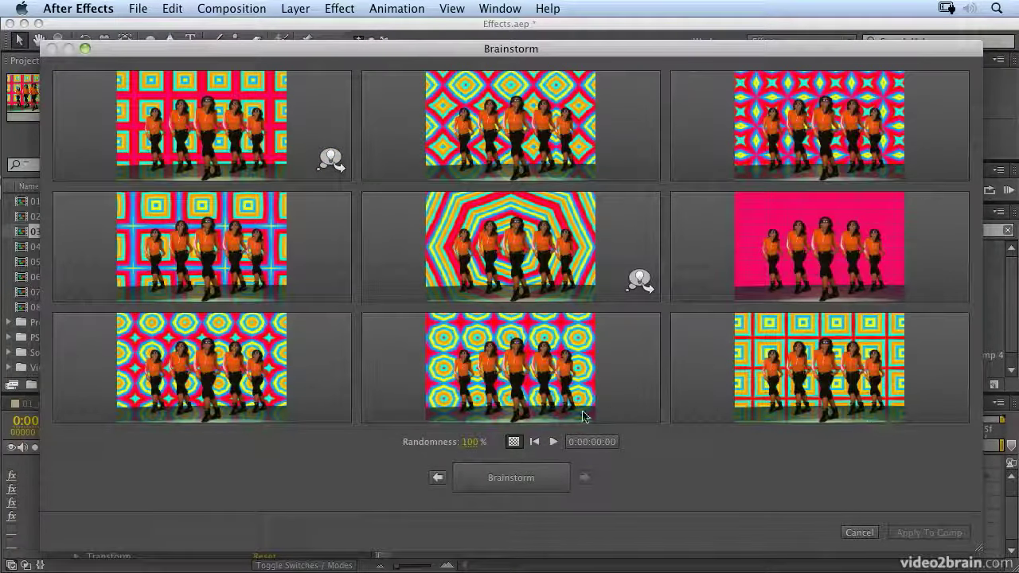
Step: Brainstorm another round and save the centre variation as a new composition
{"action": "left_click", "coordinate": [502, 482]}
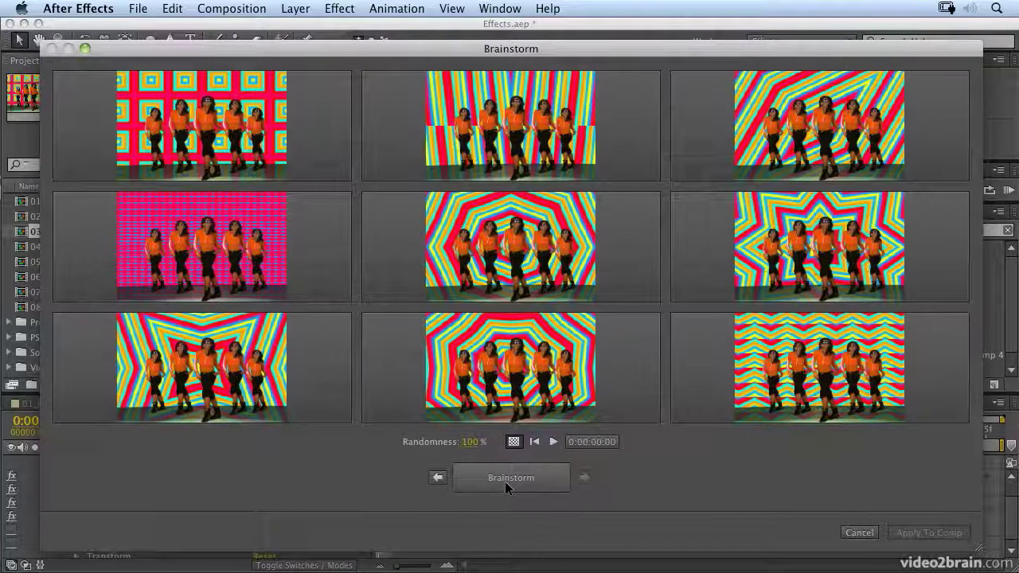
{"action": "mouse_move", "coordinate": [511, 243]}
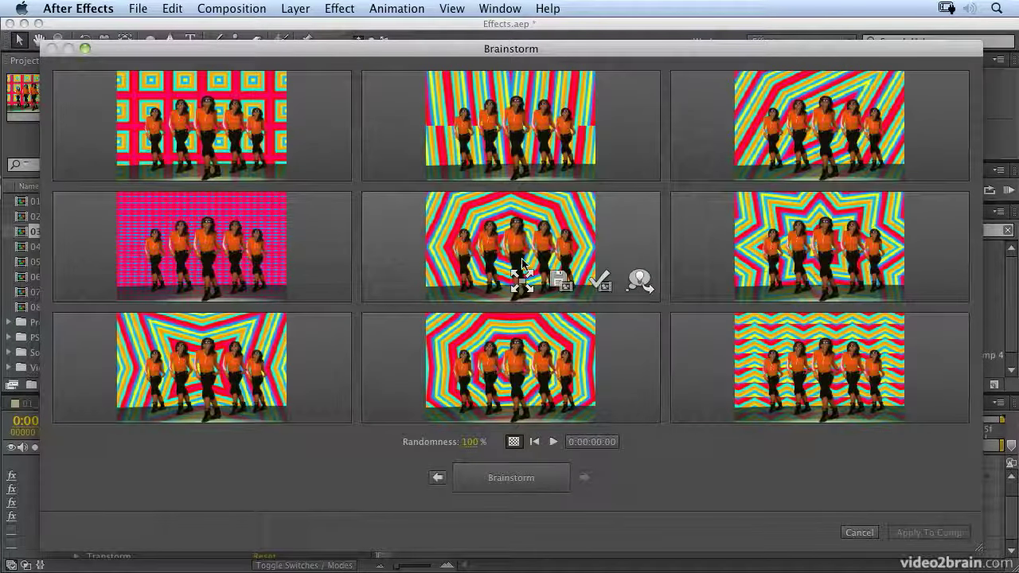
{"action": "left_click", "coordinate": [561, 284]}
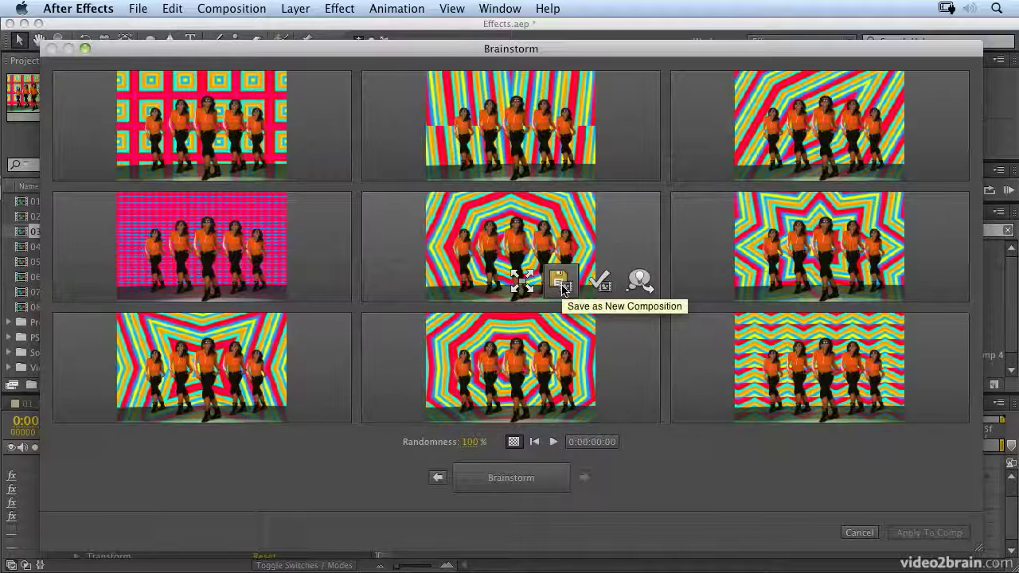
Step: Apply the top-left square-tile variation to the comp and switch on CC Lens and 4-Color Gradient
{"action": "mouse_move", "coordinate": [874, 280]}
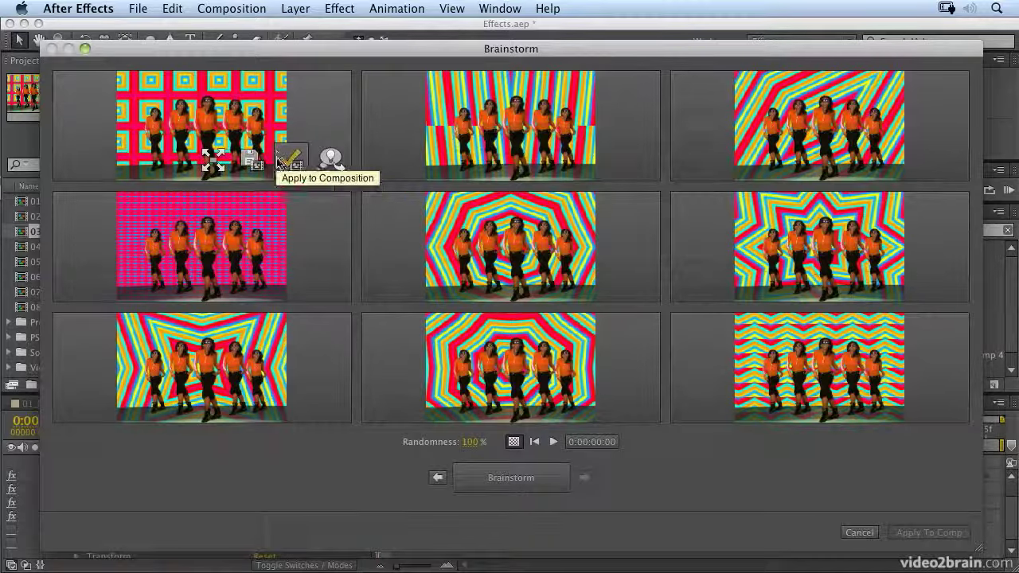
{"action": "left_click", "coordinate": [293, 161]}
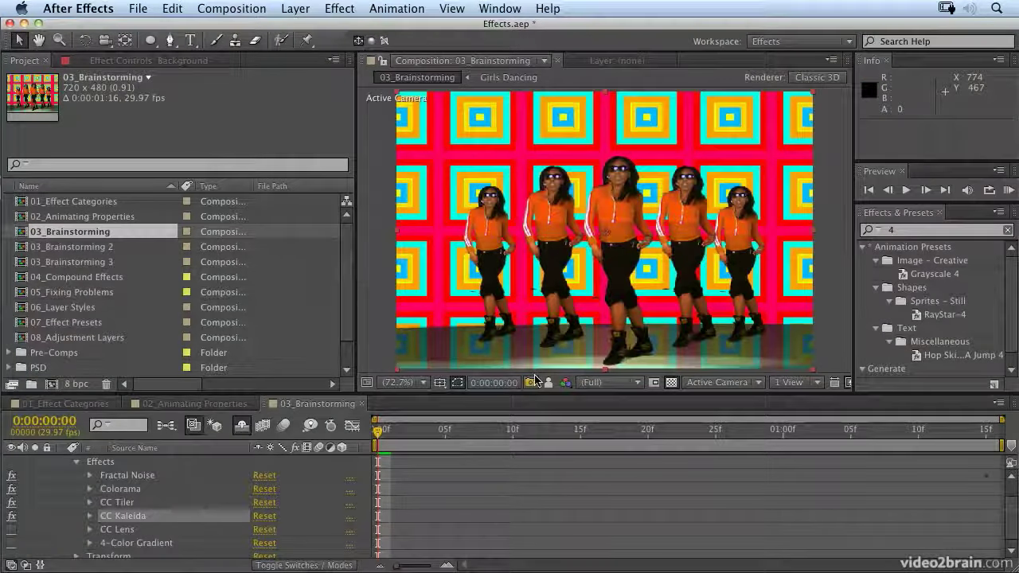
{"action": "left_click", "coordinate": [11, 529]}
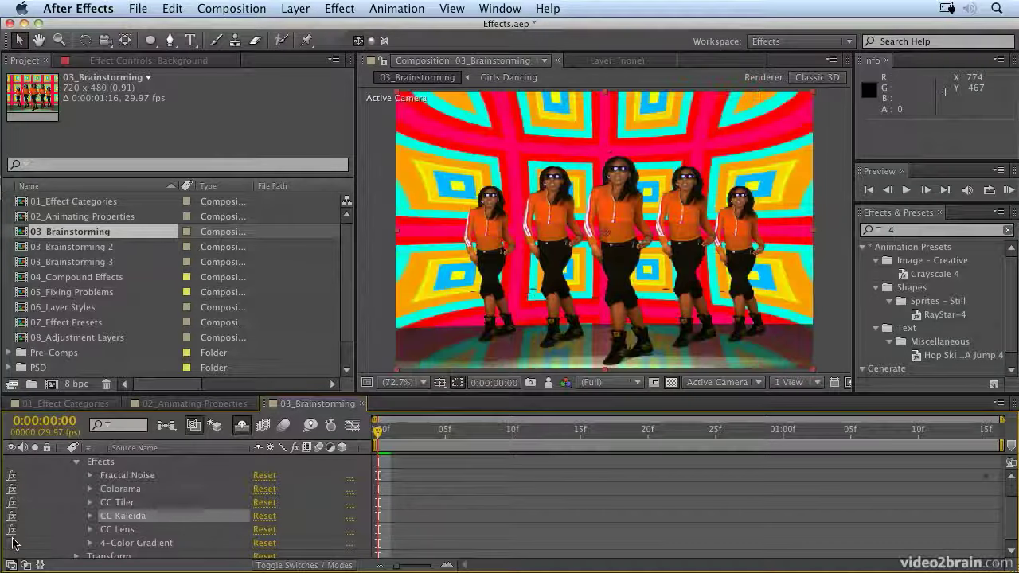
{"action": "left_click", "coordinate": [11, 544]}
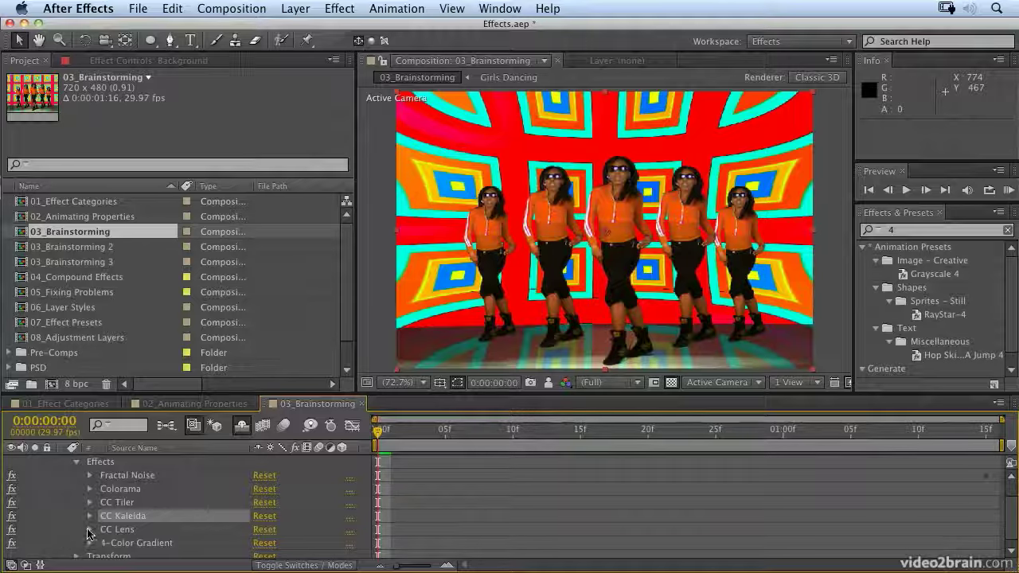
Step: Expand Colorama's Output Cycle, try brainstorming it, and dismiss the numeric-properties warning
{"action": "left_click", "coordinate": [90, 489]}
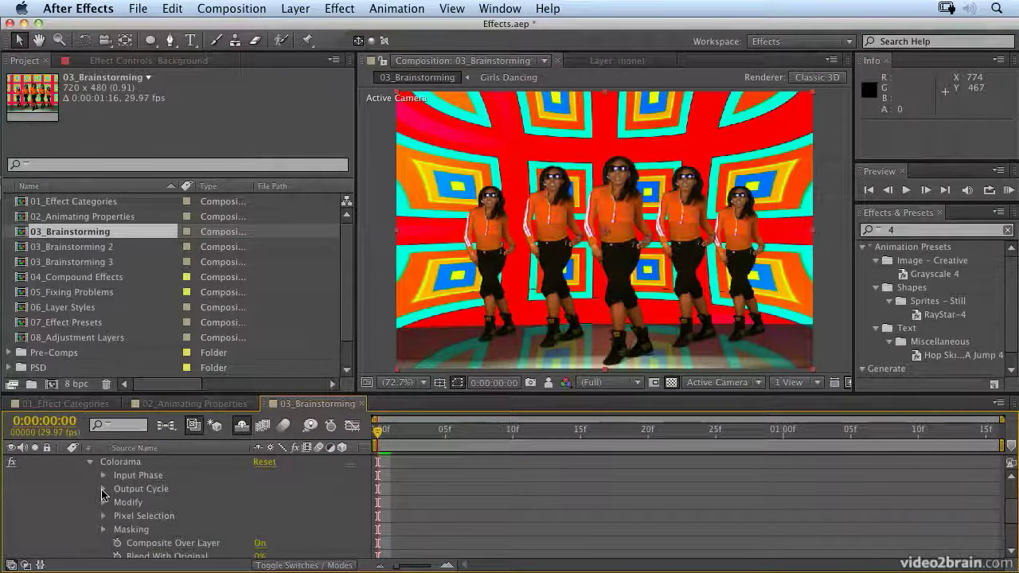
{"action": "left_click", "coordinate": [103, 489]}
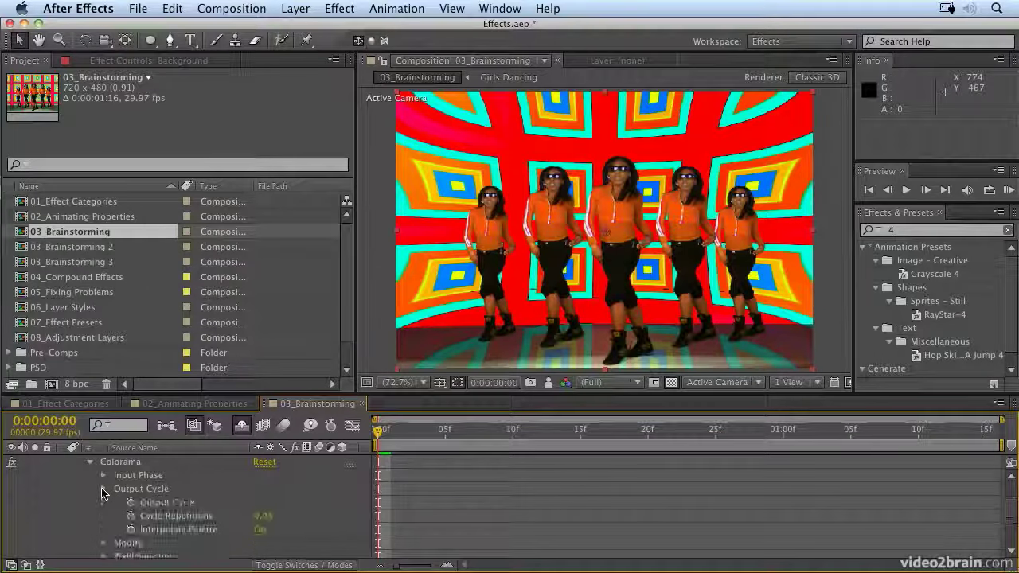
{"action": "left_click", "coordinate": [171, 504]}
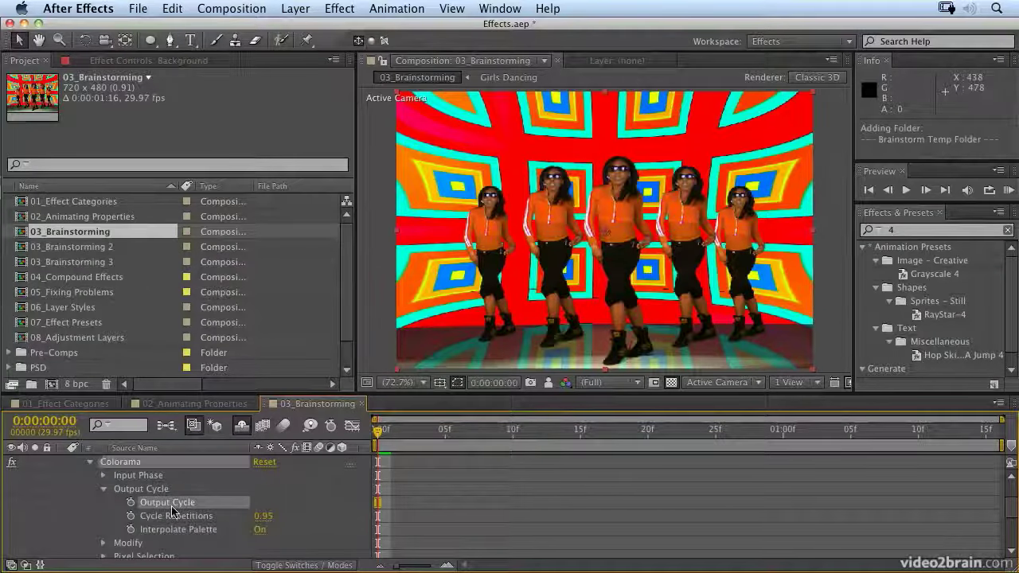
{"action": "left_click", "coordinate": [312, 427]}
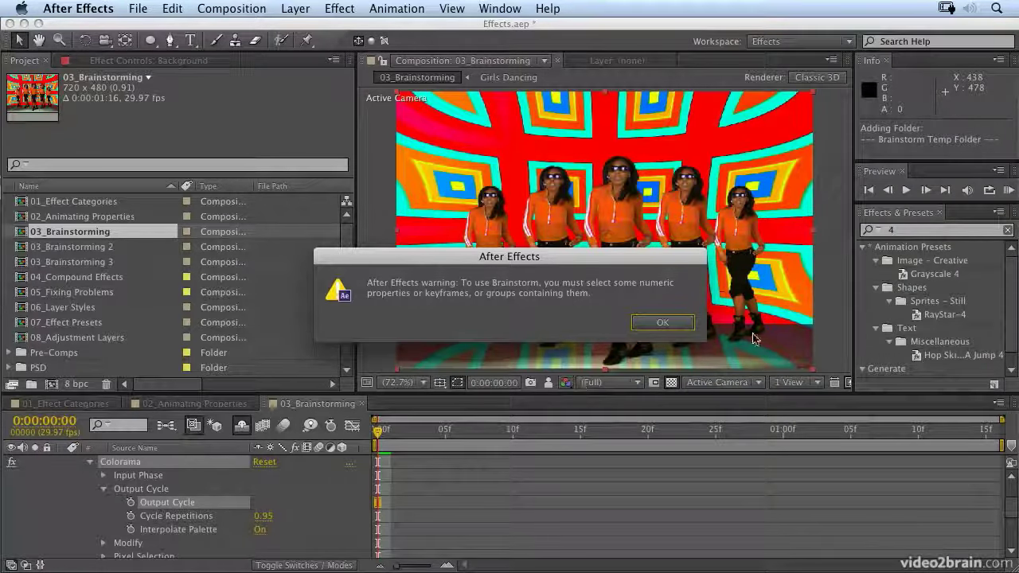
{"action": "left_click", "coordinate": [677, 326]}
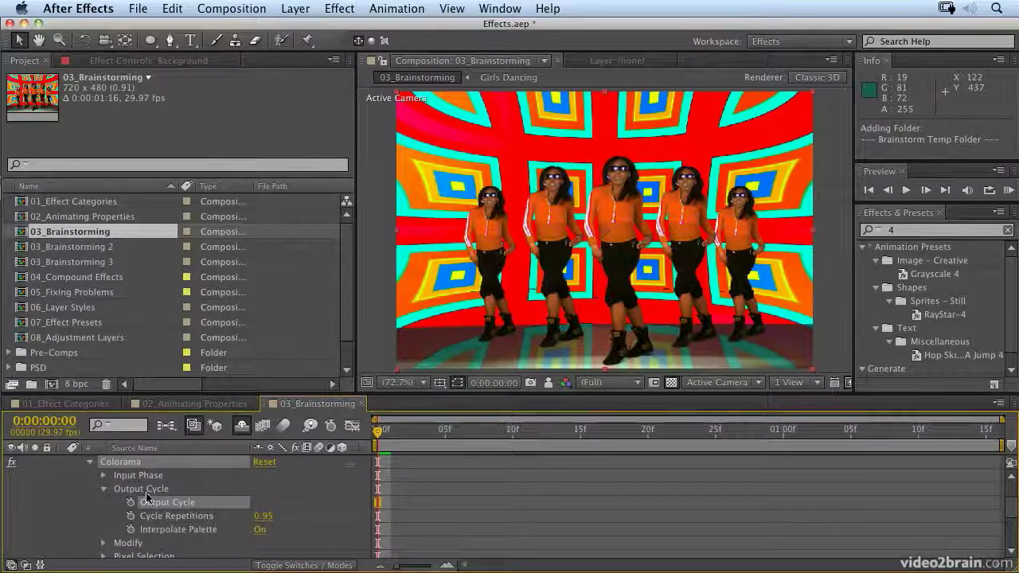
Step: Clear the property selection and select the whole Colorama effect instead
{"action": "key", "text": "F2"}
{"action": "left_click", "coordinate": [135, 463]}
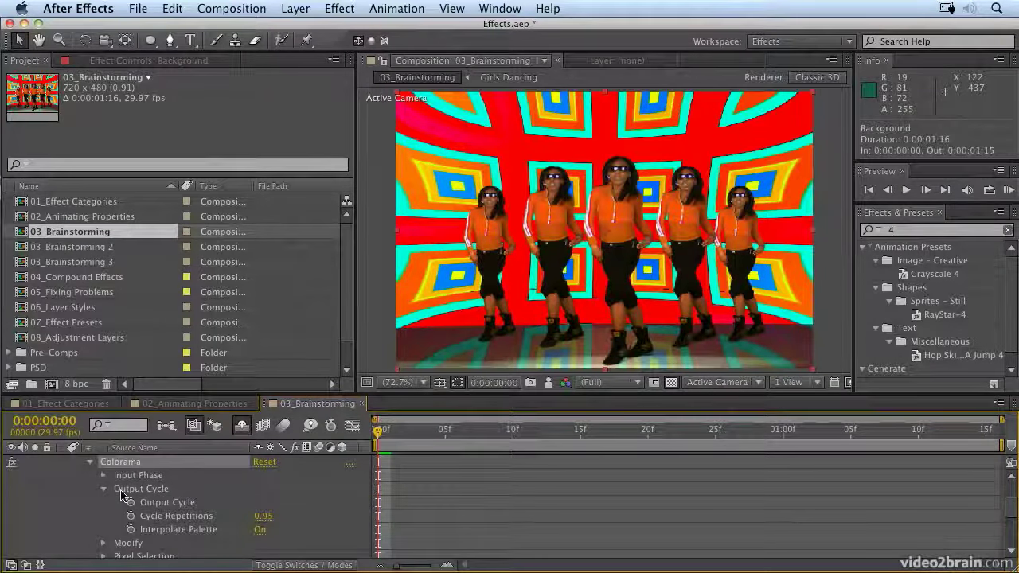
{"action": "key", "text": "F2"}
{"action": "left_click", "coordinate": [132, 465]}
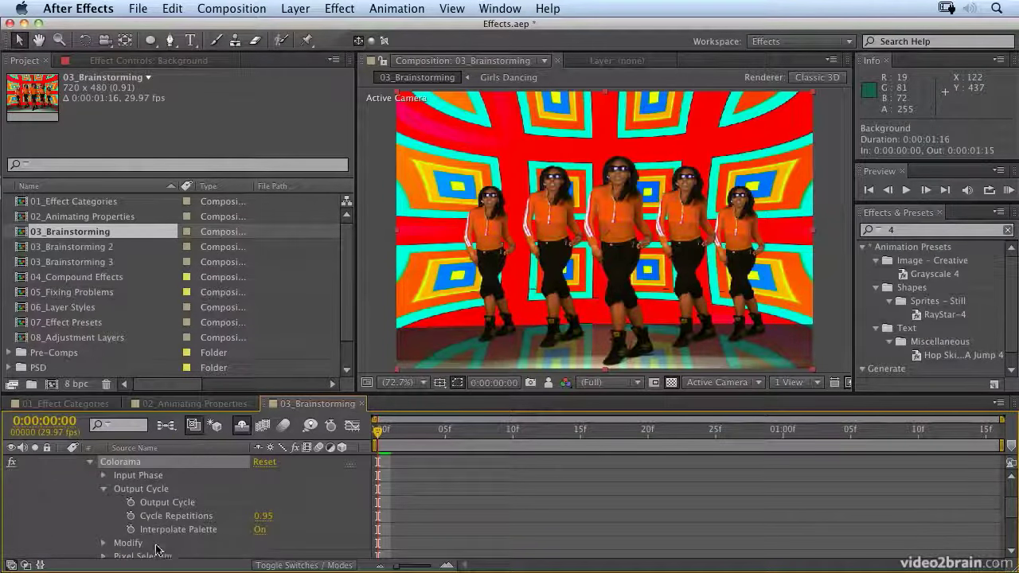
Step: Brainstorm Colorama variations and apply the middle-right black-and-white boxy variant to 03_Brainstorming
{"action": "left_click", "coordinate": [308, 426]}
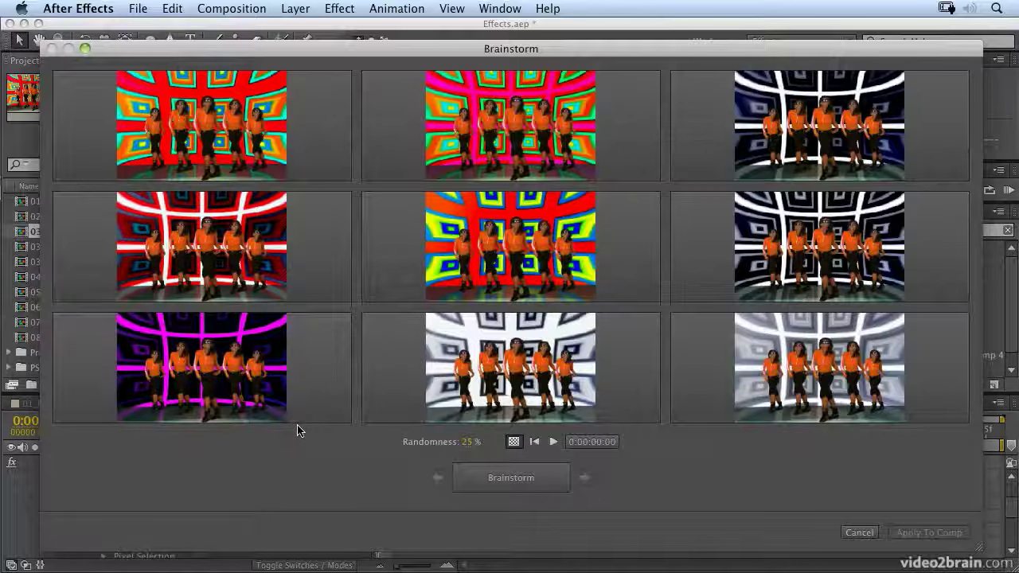
{"action": "mouse_move", "coordinate": [923, 243]}
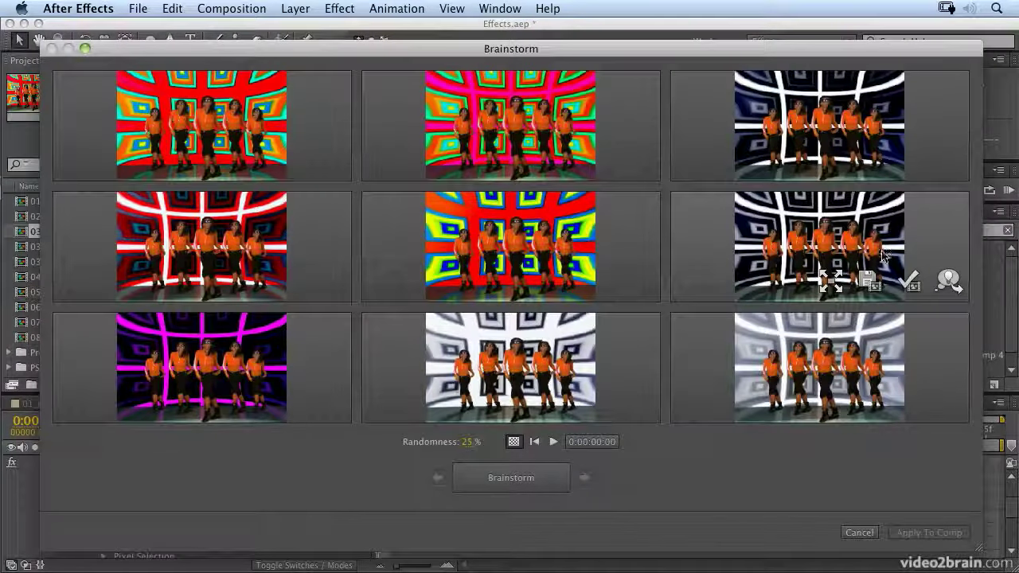
{"action": "left_click", "coordinate": [910, 282]}
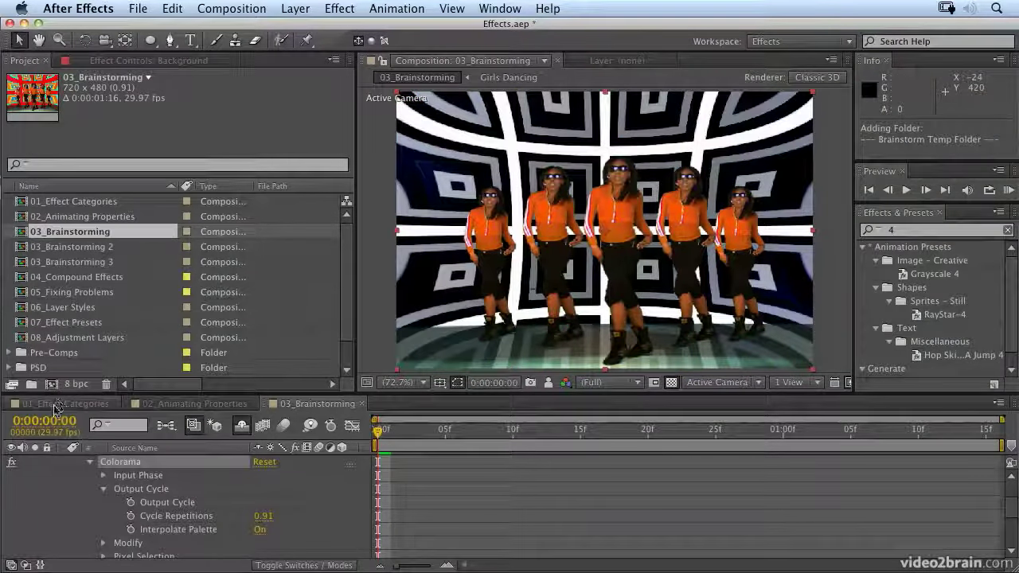
Step: Collapse the Colorama and Background effect lists, then compare 03_Brainstorming 2, 3 and the original comp
{"action": "left_click", "coordinate": [90, 462]}
{"action": "scroll", "coordinate": [102, 489], "scroll_direction": "up", "scroll_amount": 2}
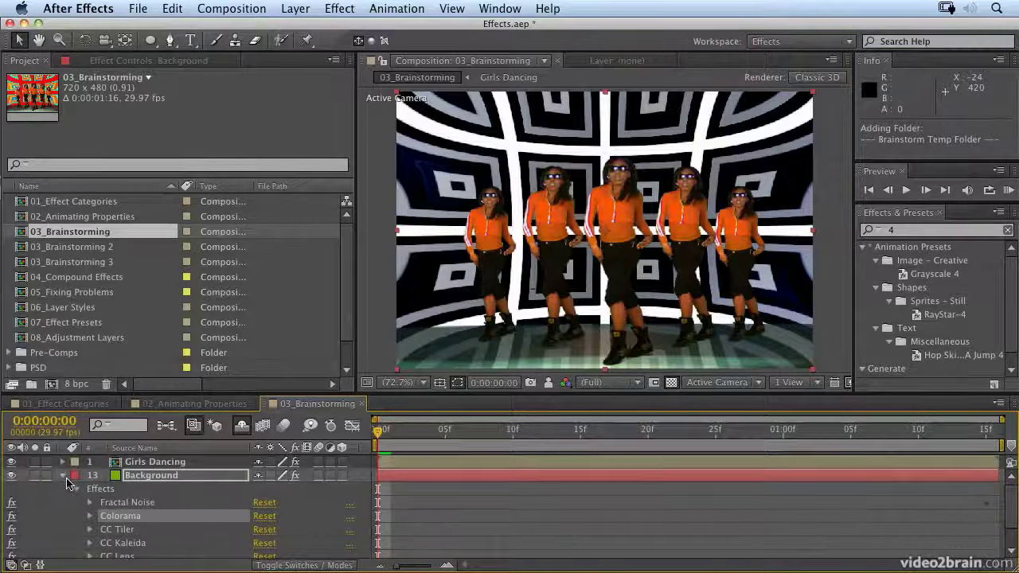
{"action": "left_click", "coordinate": [63, 475]}
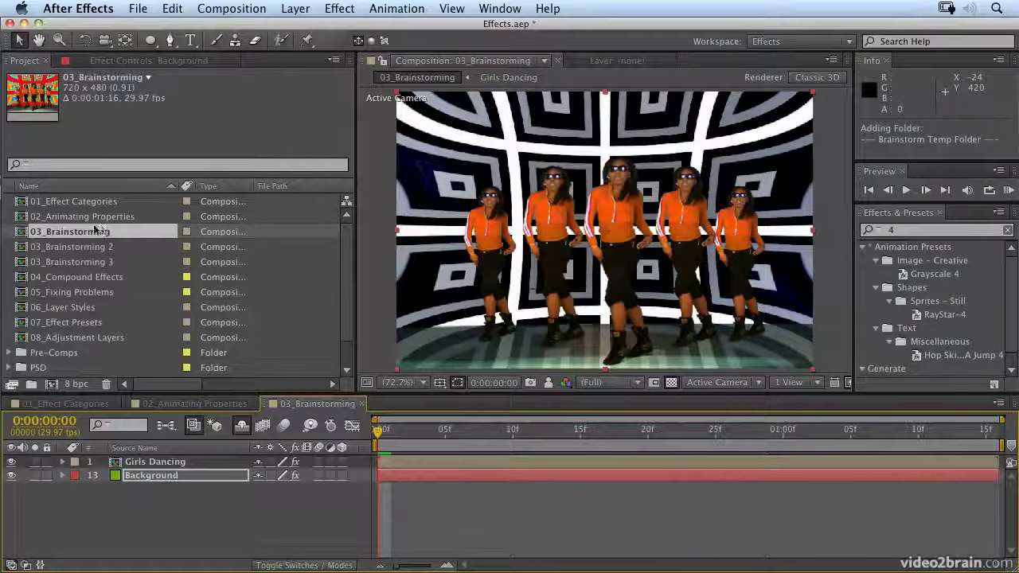
{"action": "double_click", "coordinate": [83, 248]}
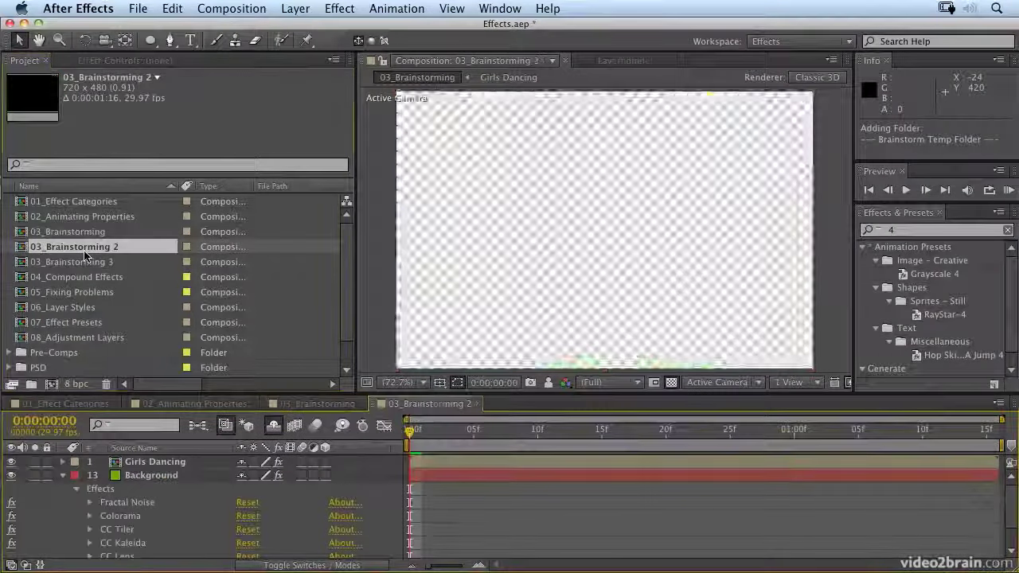
{"action": "double_click", "coordinate": [85, 263]}
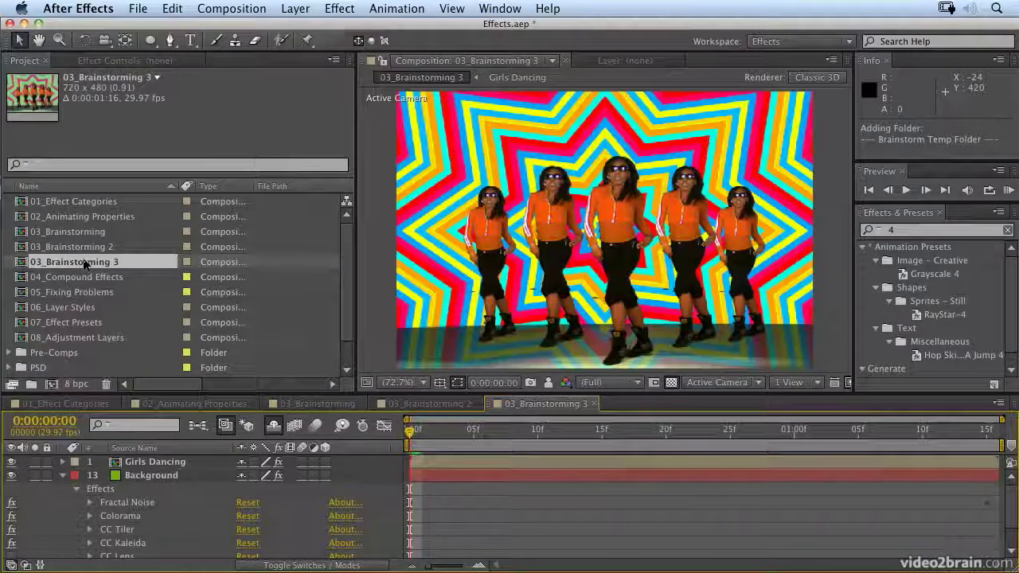
{"action": "double_click", "coordinate": [79, 232]}
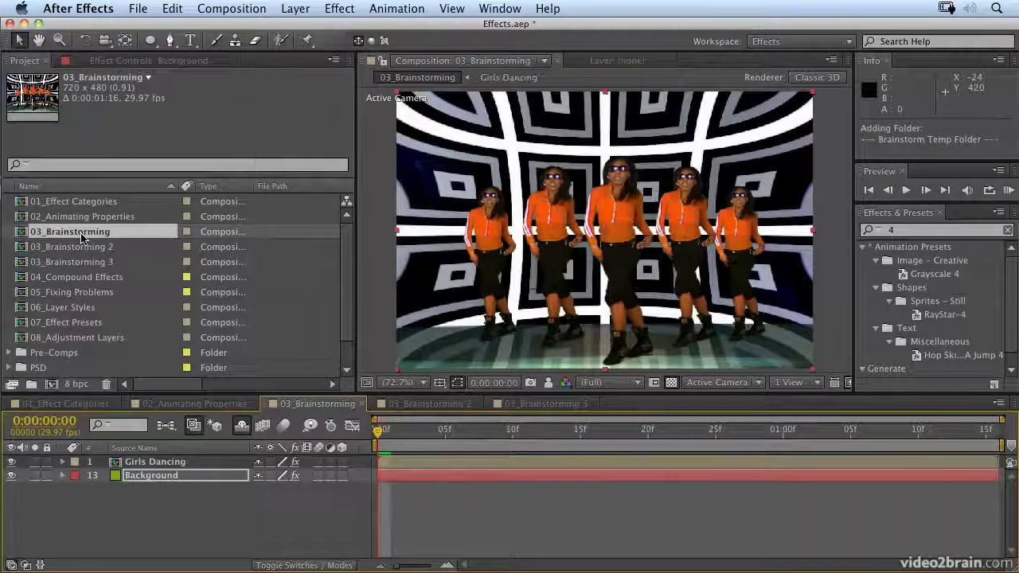
Step: Return to 03_Brainstorming 3 and select all six Background layer effects
{"action": "left_click", "coordinate": [86, 263]}
{"action": "double_click", "coordinate": [86, 266]}
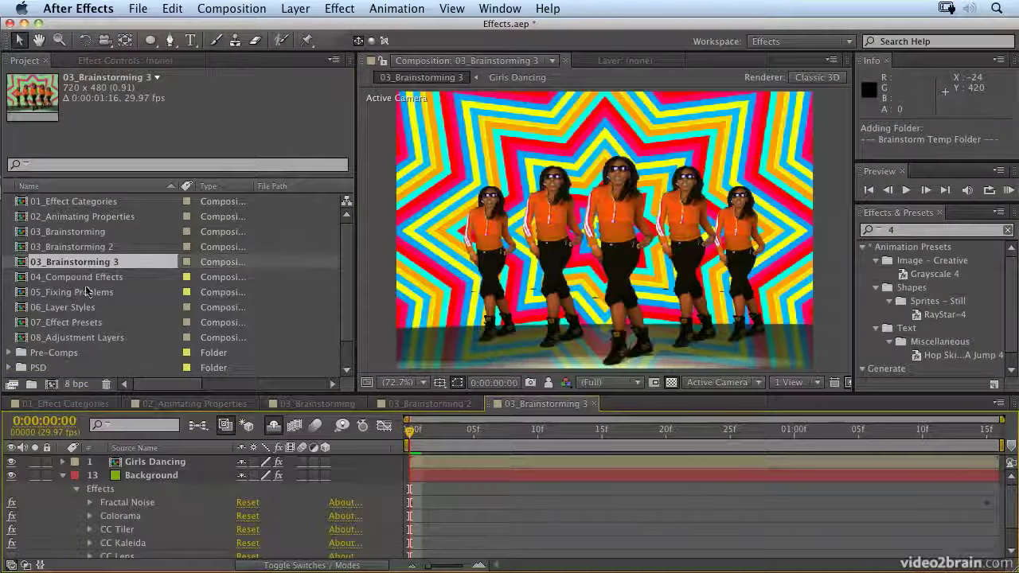
{"action": "left_click", "coordinate": [153, 477]}
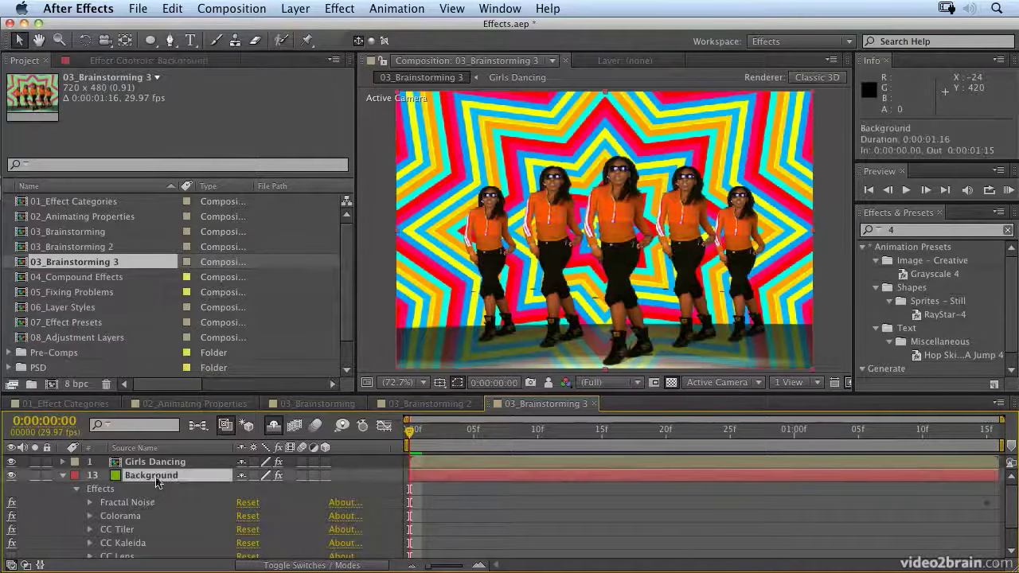
{"action": "left_click_drag", "start_coordinate": [70, 497], "coordinate": [156, 548]}
Step: Start Save Animation Preset and navigate to Applications > Adobe After Effects CS6 > Presets
{"action": "left_click", "coordinate": [396, 9]}
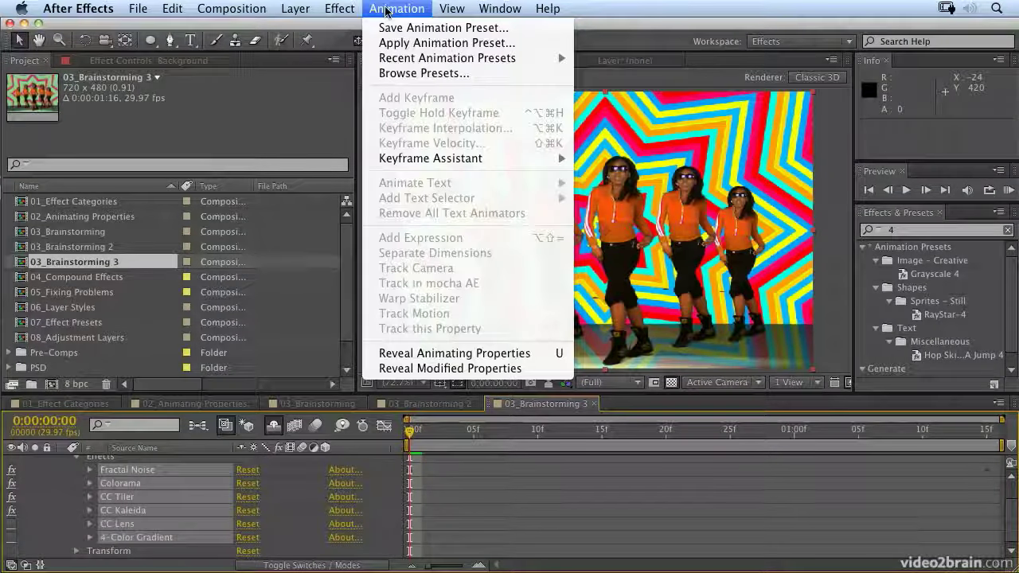
{"action": "left_click", "coordinate": [390, 29]}
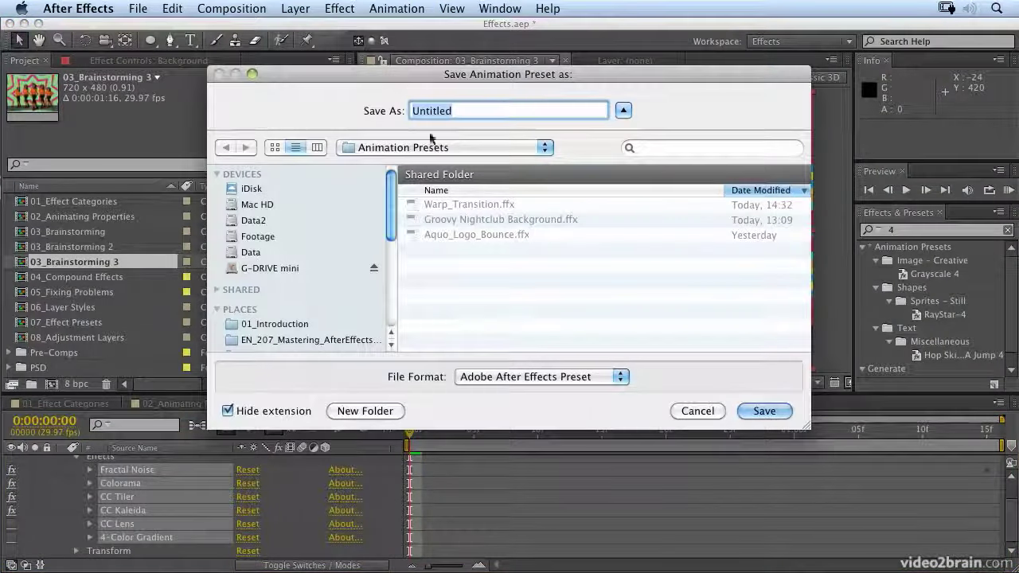
{"action": "left_click", "coordinate": [432, 147]}
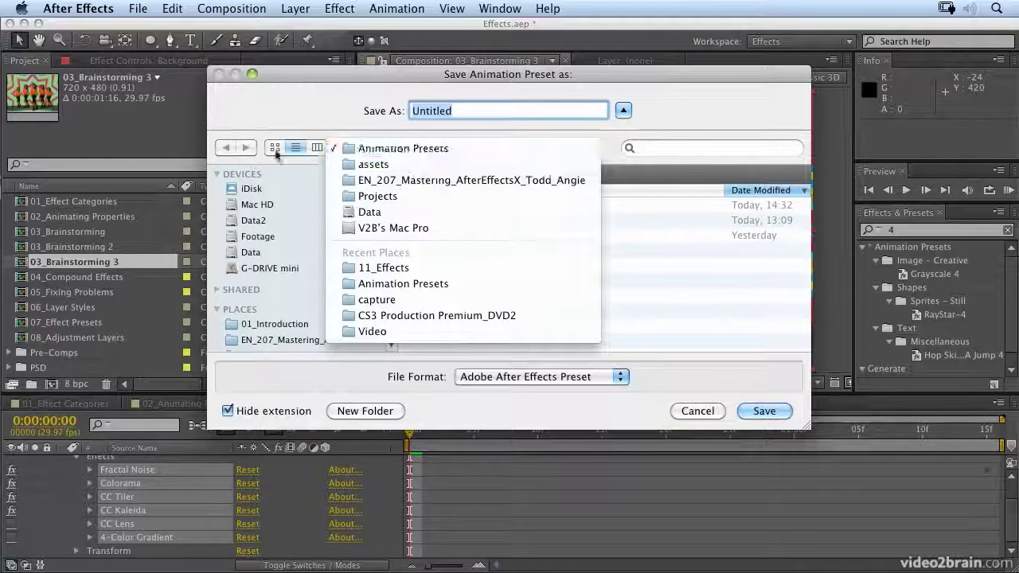
{"action": "left_click", "coordinate": [267, 308]}
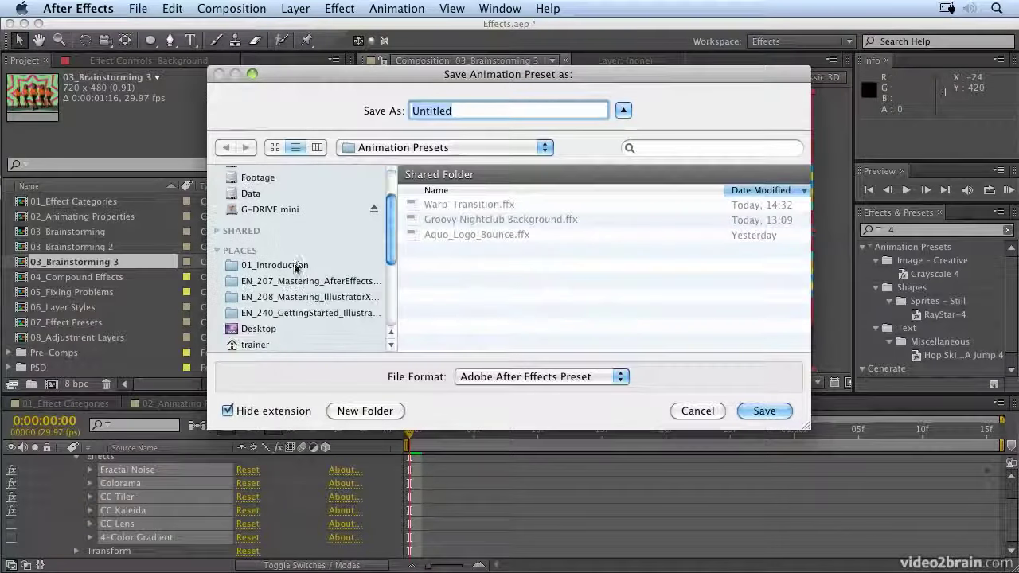
{"action": "scroll", "coordinate": [295, 268], "scroll_direction": "down", "scroll_amount": 3}
{"action": "scroll", "coordinate": [271, 294], "scroll_direction": "down", "scroll_amount": 2}
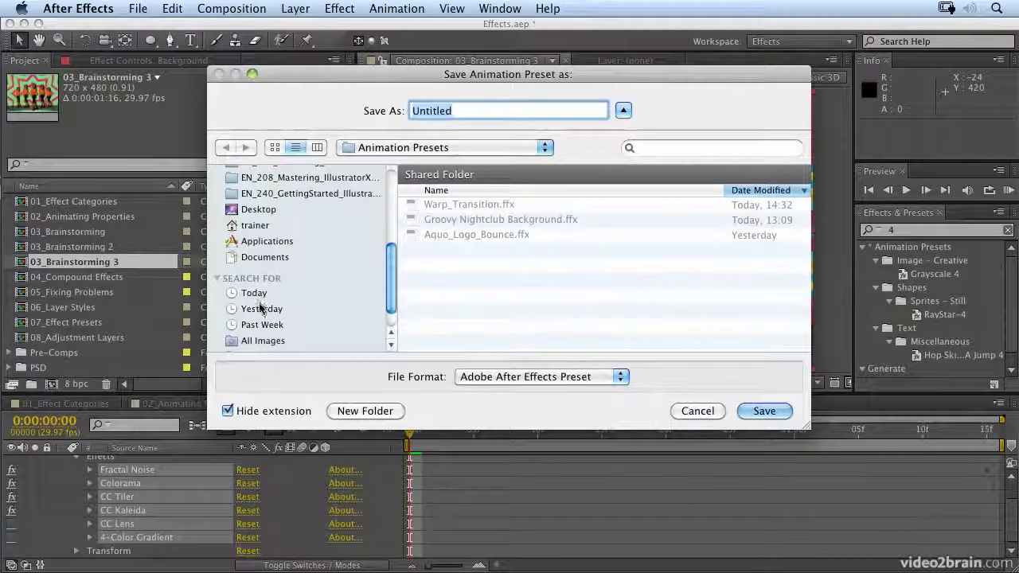
{"action": "left_click", "coordinate": [274, 242]}
{"action": "left_click", "coordinate": [462, 186]}
{"action": "double_click", "coordinate": [464, 186]}
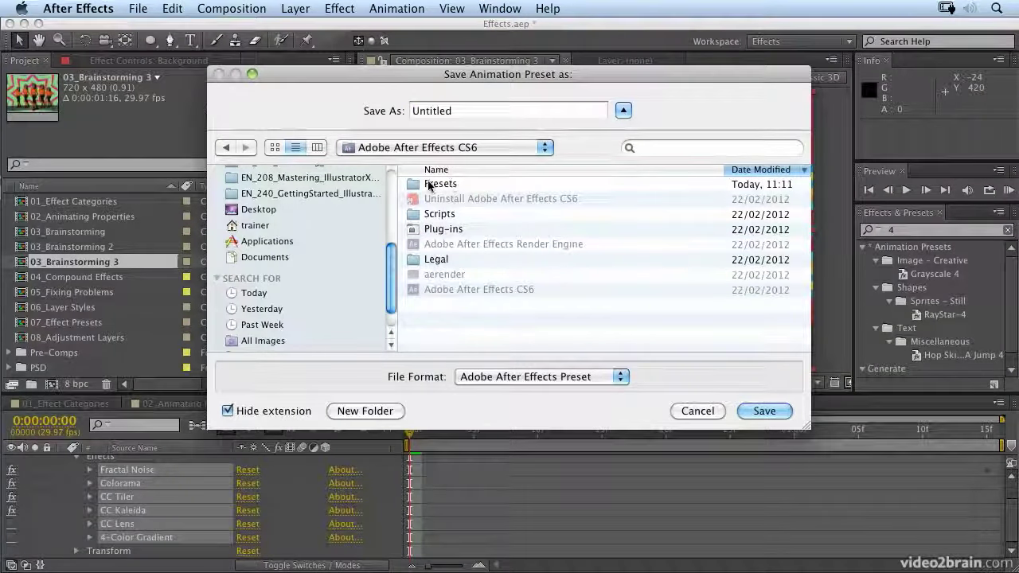
{"action": "double_click", "coordinate": [430, 184]}
{"action": "double_click", "coordinate": [455, 186]}
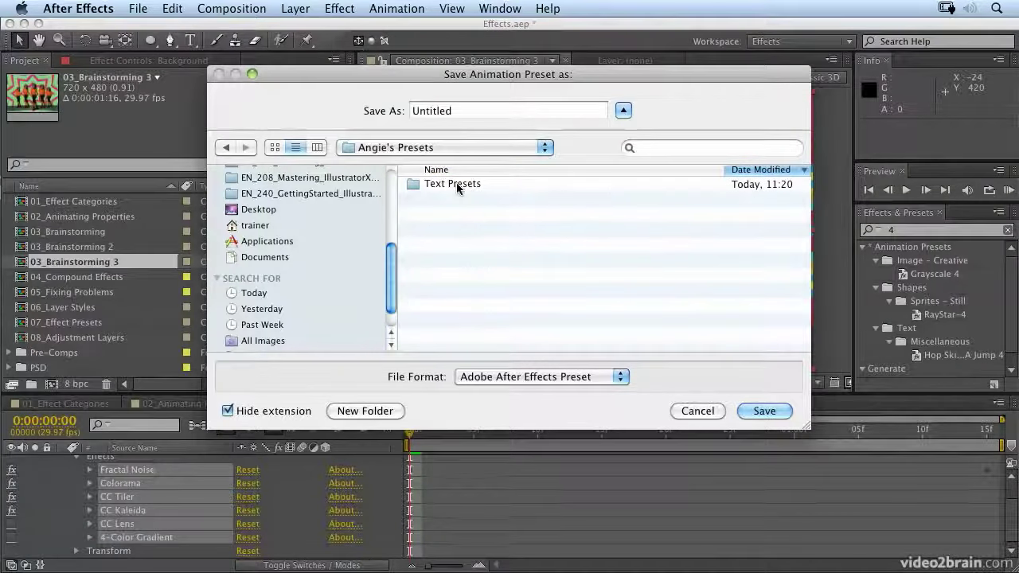
Step: Create a Backgrounds folder and save the preset there as 'Funky colored Background'
{"action": "left_click", "coordinate": [382, 411]}
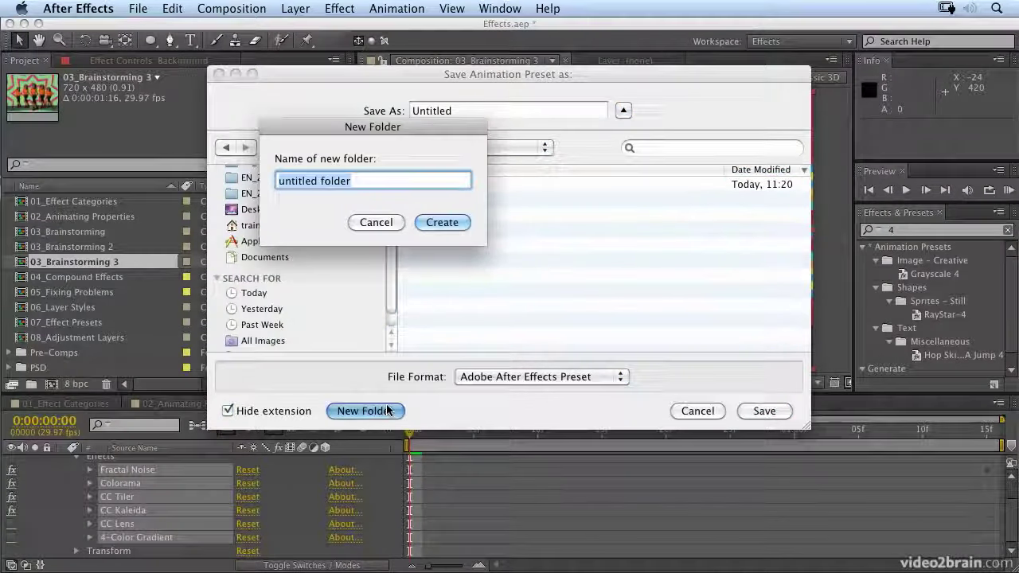
{"action": "type", "text": "Backgrounds"}
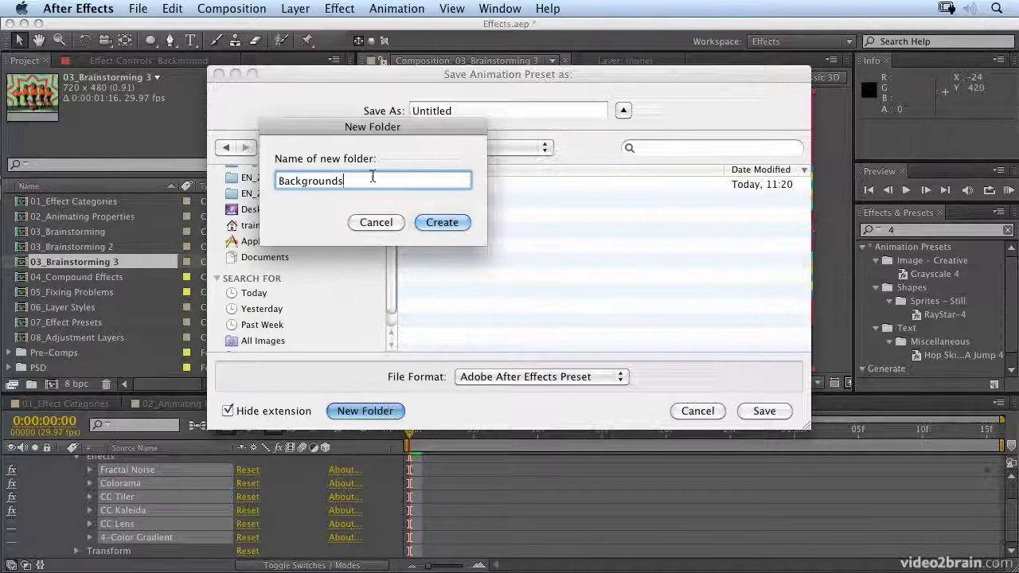
{"action": "left_click", "coordinate": [460, 226]}
{"action": "double_click", "coordinate": [446, 111]}
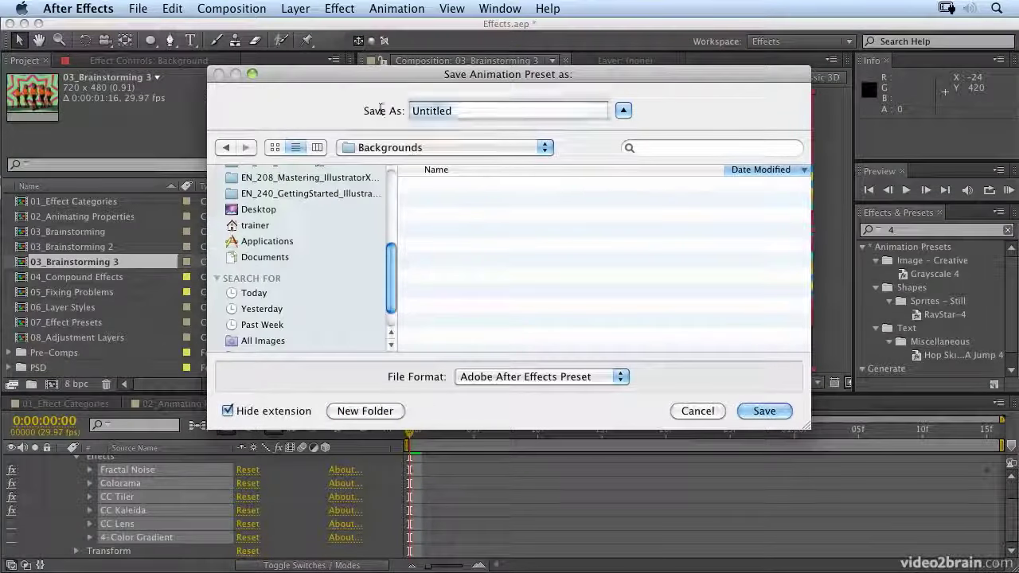
{"action": "type", "text": "Funky color"}
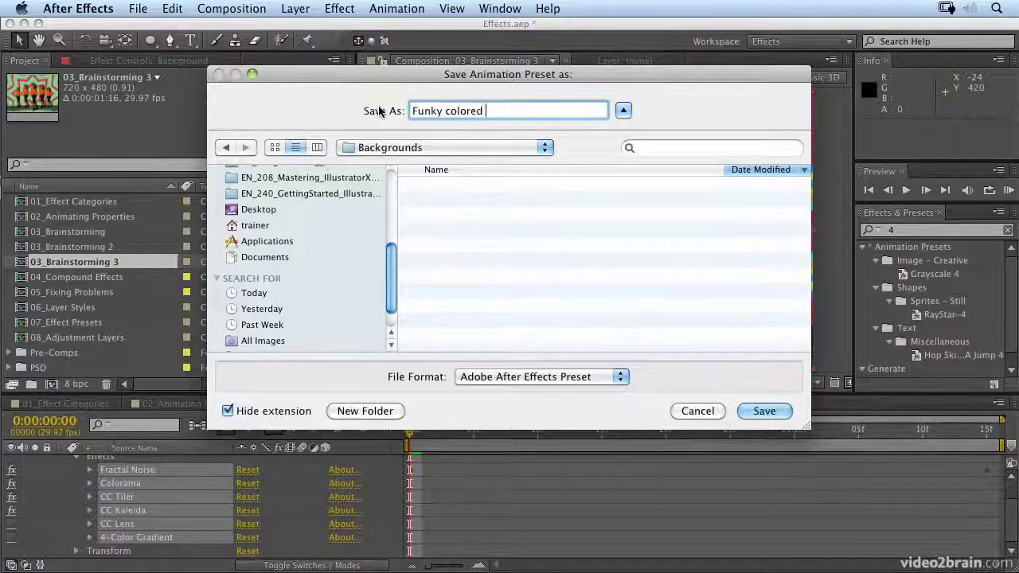
{"action": "type", "text": "ed Backgrou"}
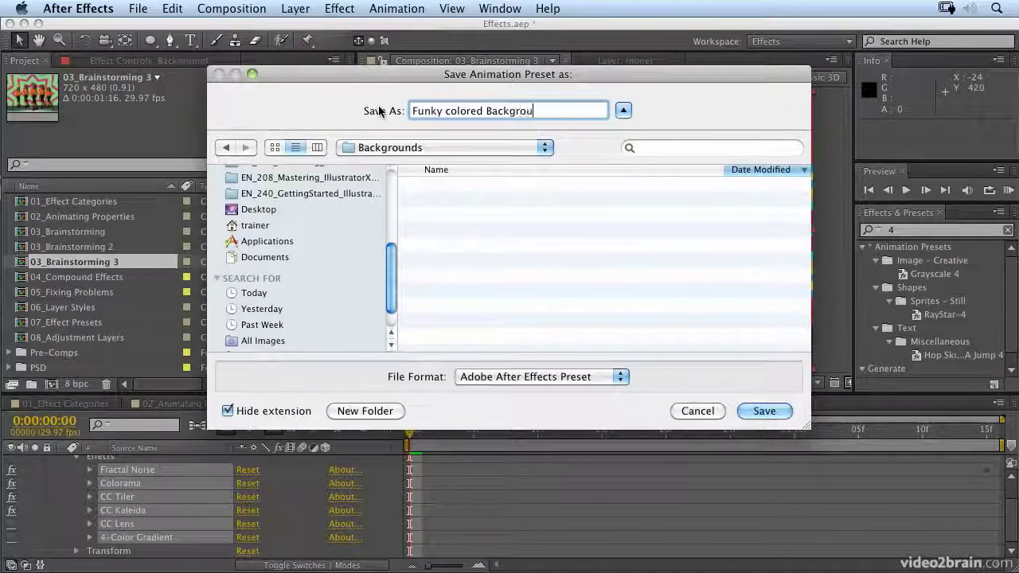
{"action": "type", "text": "nd"}
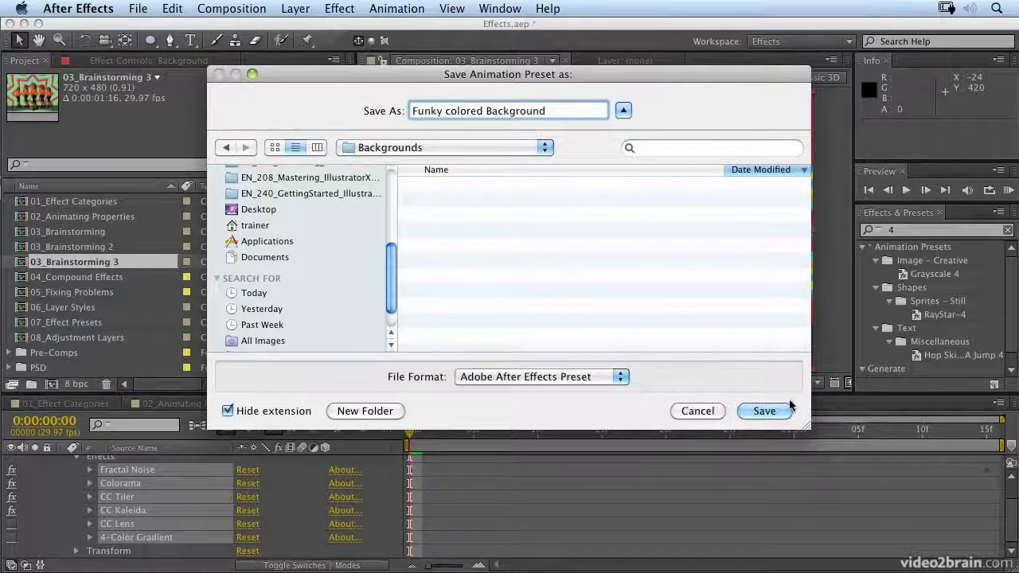
{"action": "left_click", "coordinate": [764, 412]}
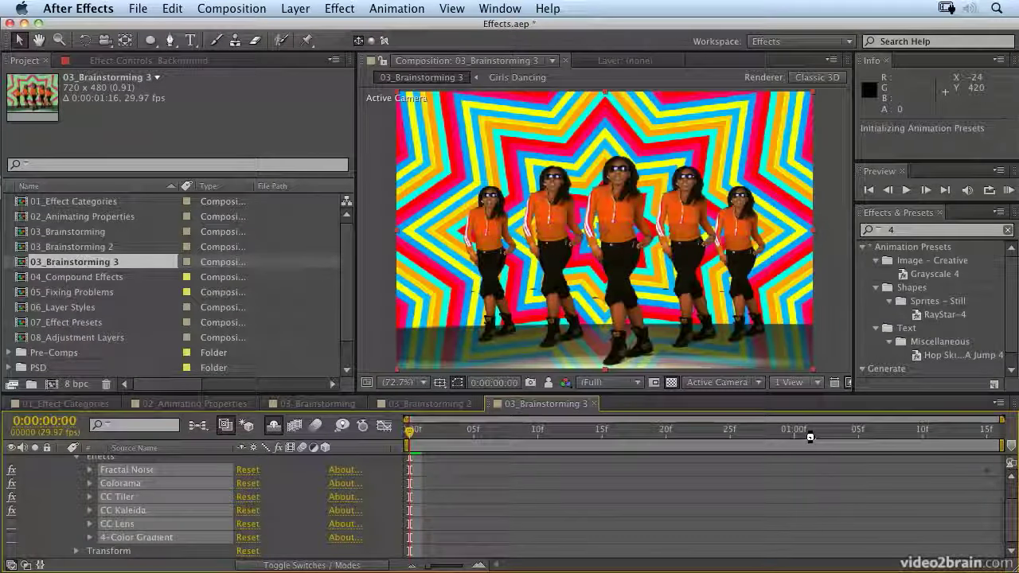